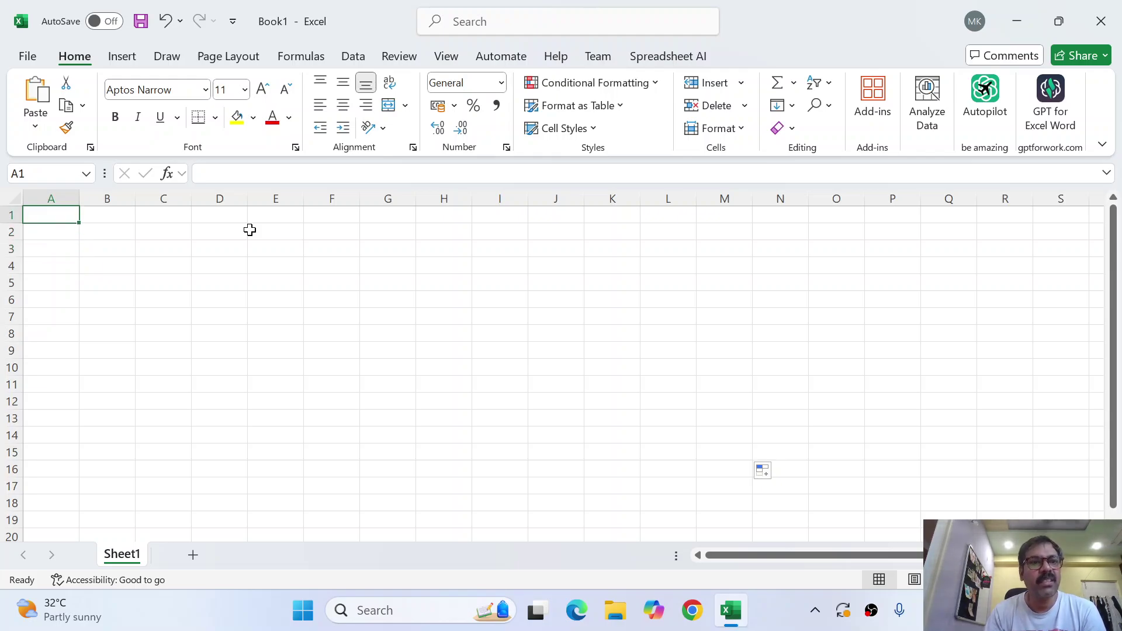
# Extend the selection from cell A1 down to A6
pyautogui.hotkey('shift', 'Down')
pyautogui.hotkey('shift', 'Down')
pyautogui.hotkey('shift', 'Down')
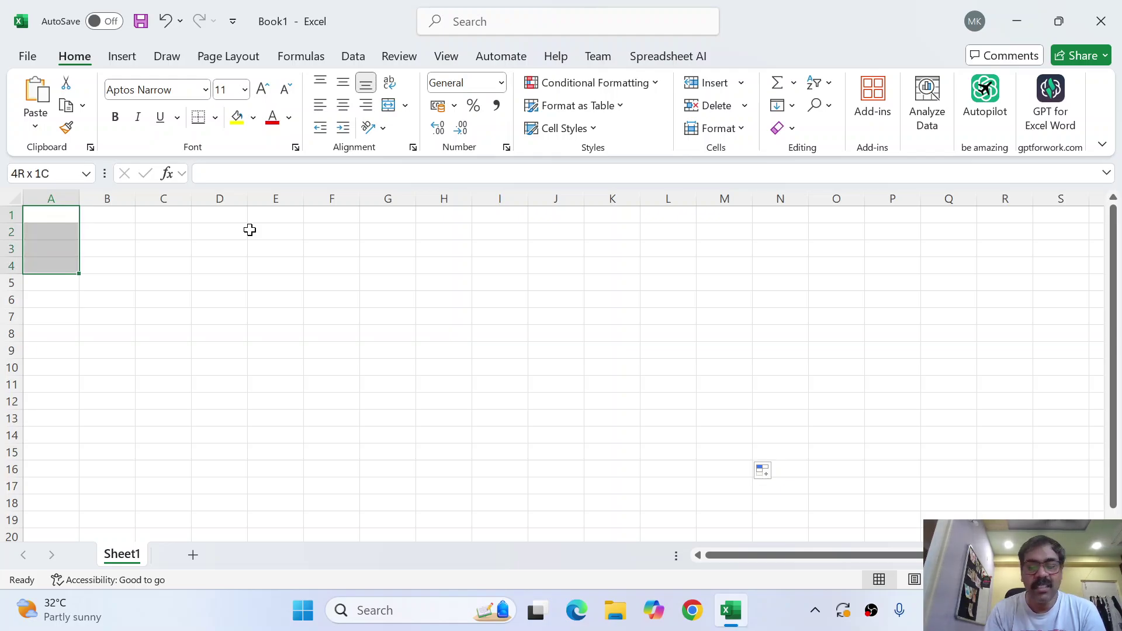
pyautogui.hotkey('shift', 'Down')
pyautogui.hotkey('shift', 'Down')
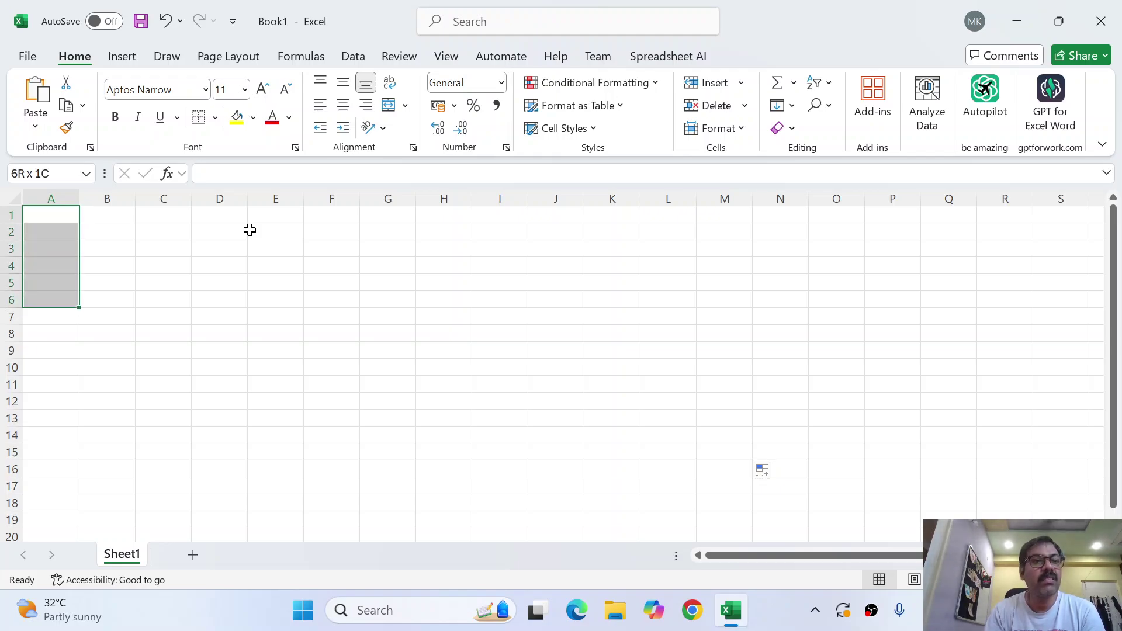
# Grow and shrink the column A selection row by row several times, ending with A1:A4 selected
pyautogui.hotkey('shift', 'Down')
pyautogui.hotkey('shift', 'Down')
pyautogui.hotkey('shift', 'Down')
pyautogui.hotkey('shift', 'Down')
pyautogui.hotkey('shift', 'Up')
pyautogui.hotkey('shift', 'Up')
pyautogui.hotkey('shift', 'Up')
pyautogui.hotkey('shift', 'Up')
pyautogui.hotkey('shift', 'Down')
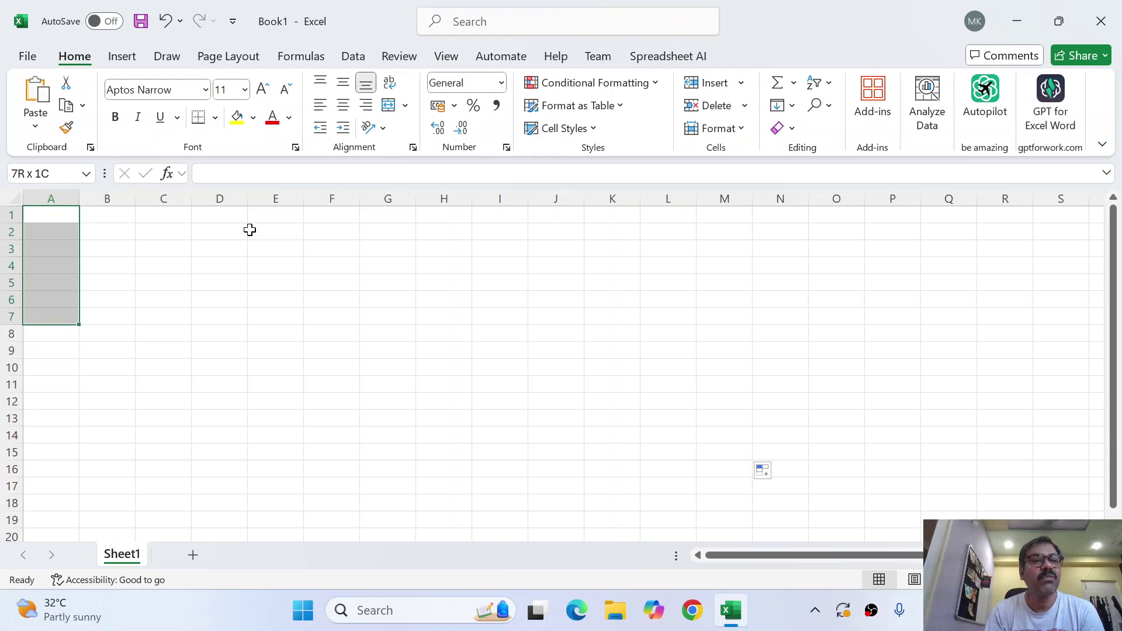
pyautogui.hotkey('shift', 'Down')
pyautogui.hotkey('shift', 'Down')
pyautogui.hotkey('shift', 'Down')
pyautogui.hotkey('shift', 'Down')
pyautogui.hotkey('shift', 'Down')
pyautogui.hotkey('shift', 'Up')
pyautogui.hotkey('shift', 'Up')
pyautogui.hotkey('shift', 'Up')
pyautogui.hotkey('shift', 'Up')
pyautogui.hotkey('shift', 'Up')
pyautogui.hotkey('shift', 'Up')
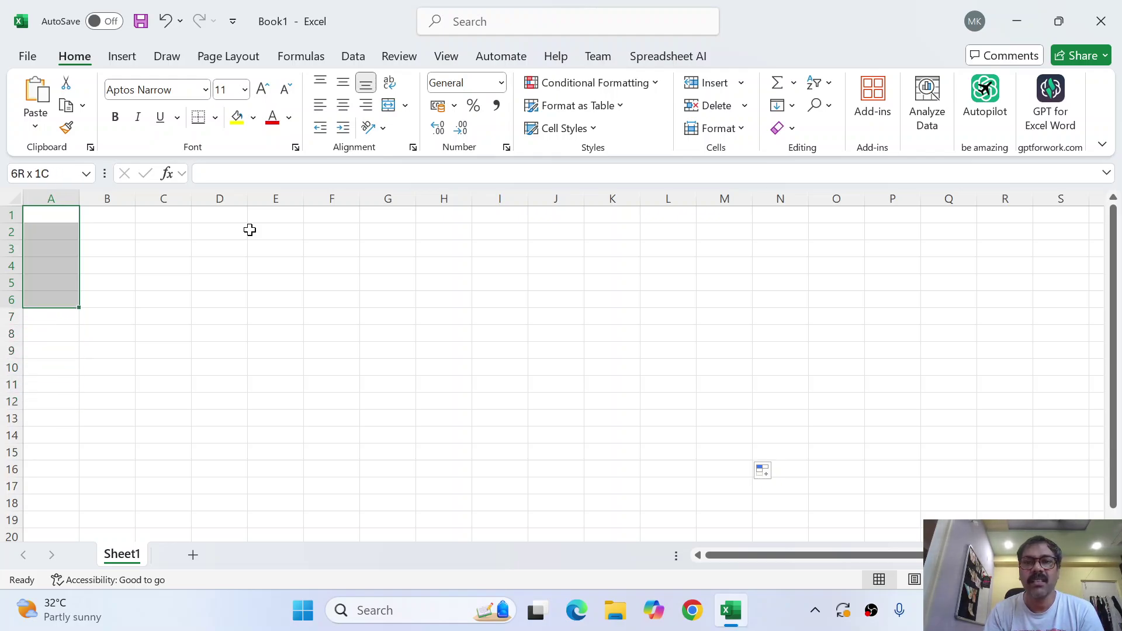
pyautogui.hotkey('shift', 'Up')
pyautogui.hotkey('shift', 'Up')
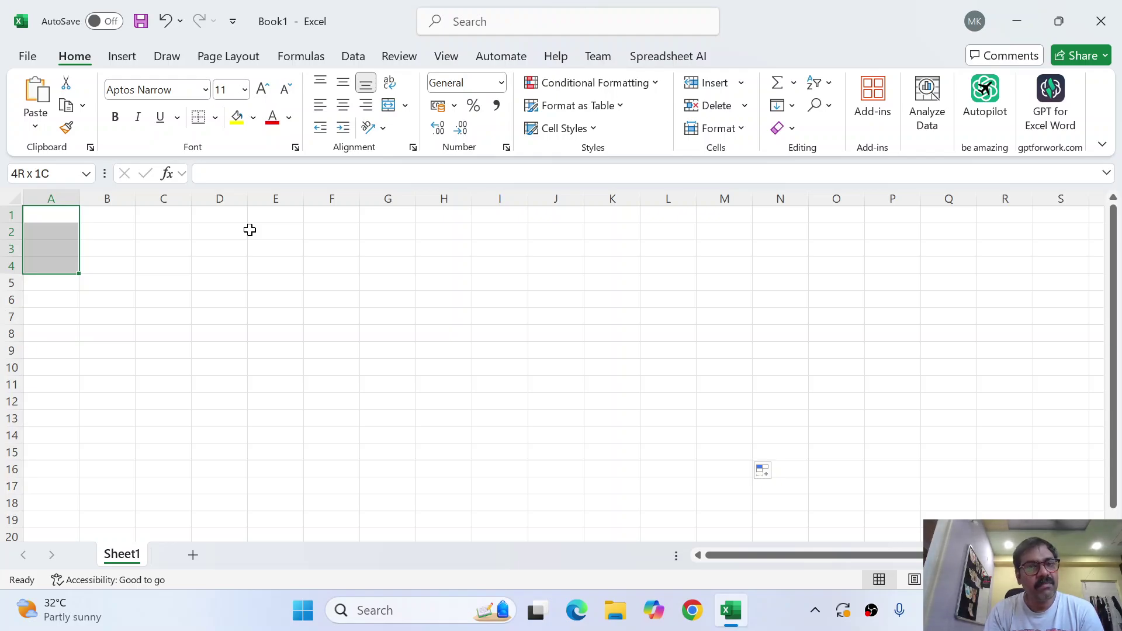
# Widen the A1:A4 selection across the columns to cover A1:G4
pyautogui.hotkey('shift', 'Right')
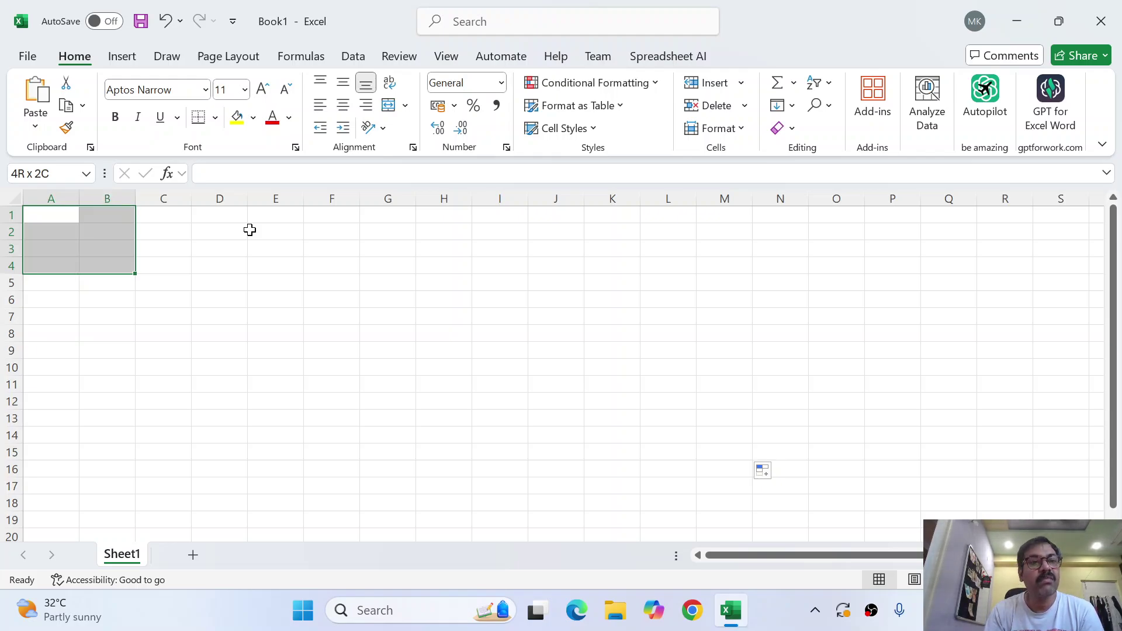
pyautogui.hotkey('shift', 'Right')
pyautogui.hotkey('shift', 'Right')
pyautogui.hotkey('shift', 'Right')
pyautogui.hotkey('shift', 'Right')
pyautogui.hotkey('shift', 'Right')
pyautogui.hotkey('shift', 'Right')
pyautogui.hotkey('shift', 'Right')
pyautogui.hotkey('shift', 'Right')
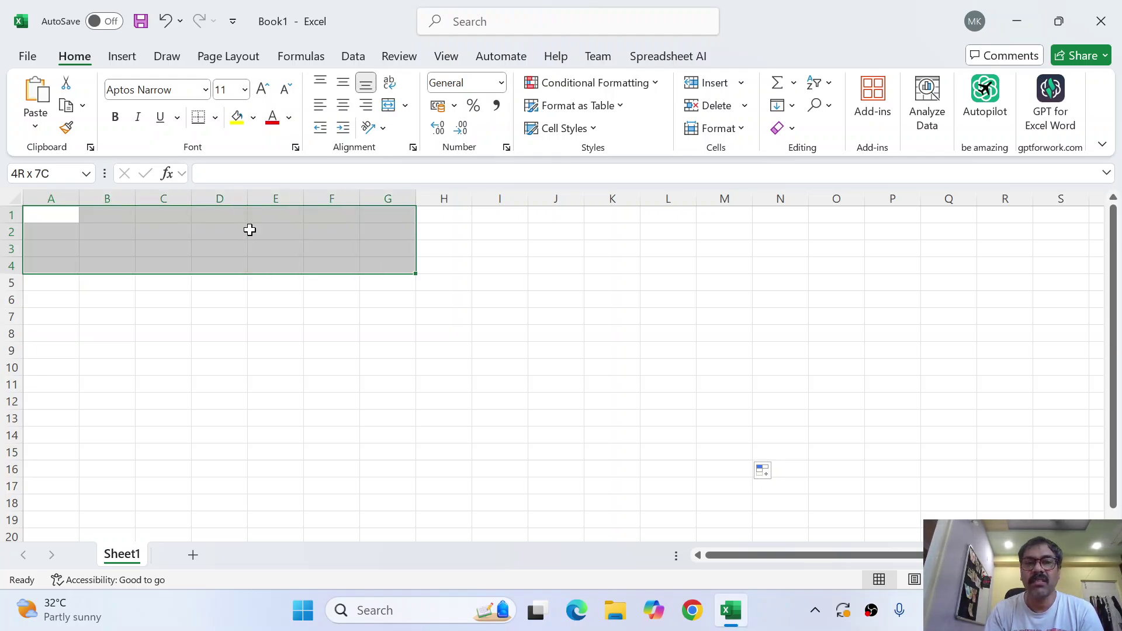
# Enlarge the selection row by row and column by column to A1:R13, and return to cell A1
pyautogui.hotkey('shift', 'Down')
pyautogui.hotkey('shift', 'Right')
pyautogui.hotkey('shift', 'Down')
pyautogui.hotkey('shift', 'Right')
pyautogui.hotkey('shift', 'Right')
pyautogui.hotkey('shift', 'Down')
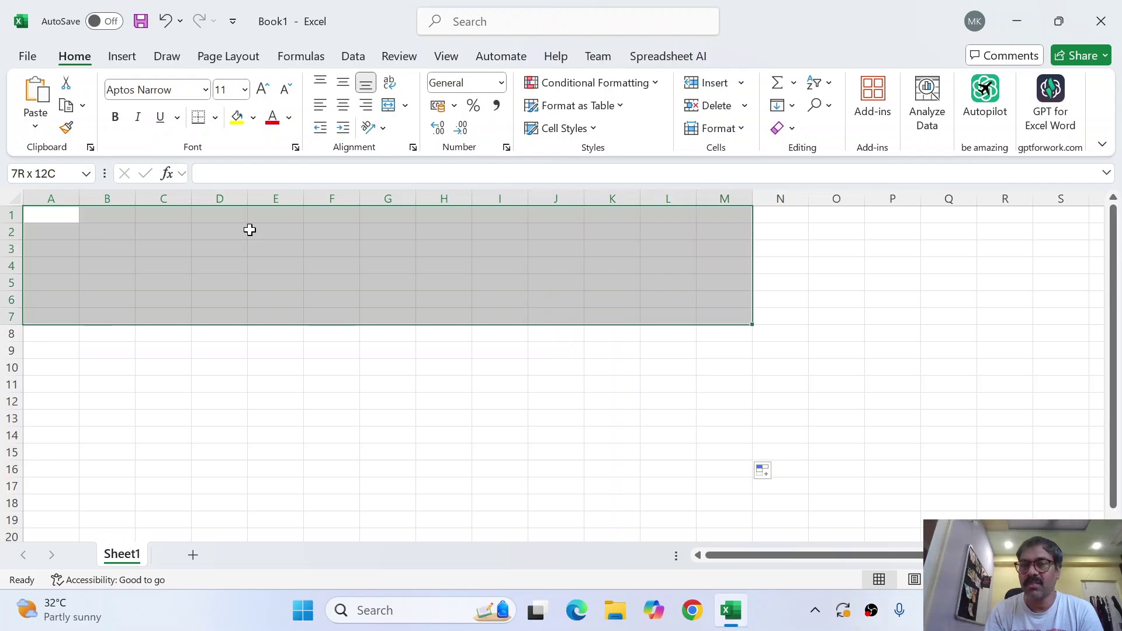
pyautogui.hotkey('shift', 'Down')
pyautogui.hotkey('shift', 'Right')
pyautogui.hotkey('shift', 'Down')
pyautogui.hotkey('shift', 'Right')
pyautogui.hotkey('shift', 'Right')
pyautogui.hotkey('shift', 'Down')
pyautogui.hotkey('shift', 'Right')
pyautogui.hotkey('shift', 'Down')
pyautogui.hotkey('shift', 'Right')
pyautogui.hotkey('shift', 'Down')
pyautogui.hotkey('shift', 'Right')
pyautogui.hotkey('shift', 'Down')
pyautogui.hotkey('shift', 'Left')
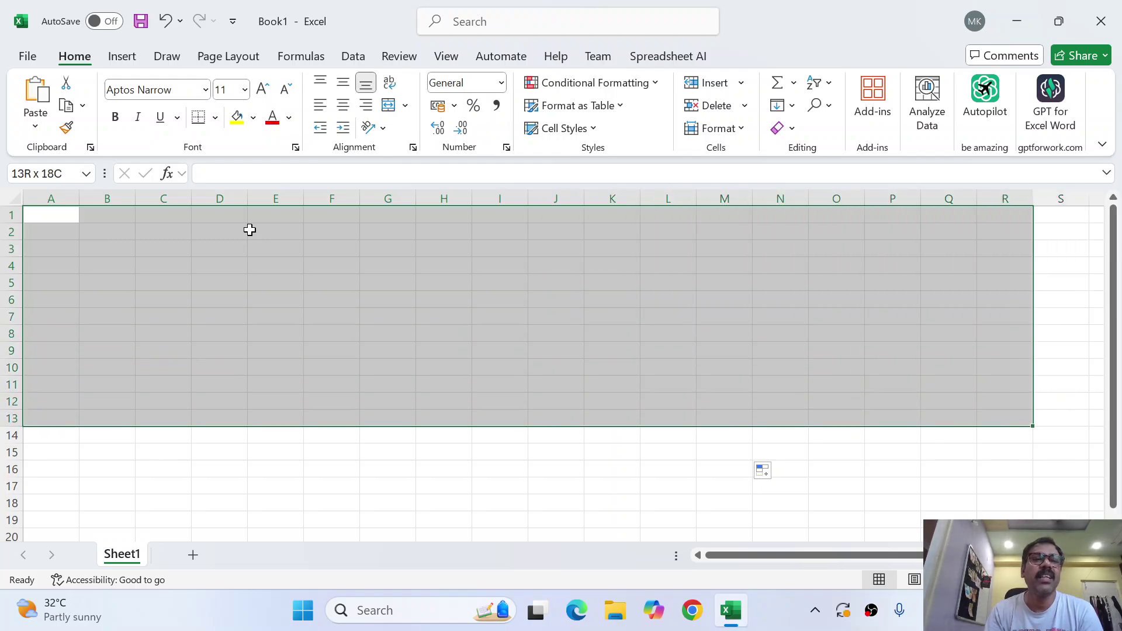
pyautogui.hotkey('ctrl', 'Home')
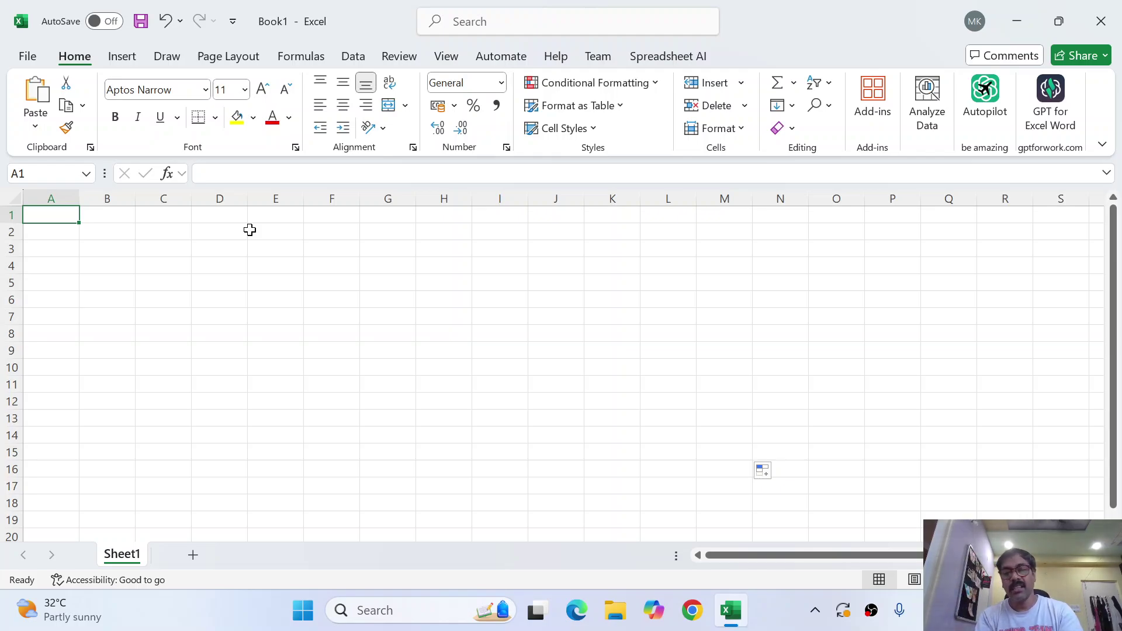
# Move the active cell from A1 to C5, and jump back to the first cell of row 5
pyautogui.press('Down')
pyautogui.press('Down')
pyautogui.press('Down')
pyautogui.press('Down')
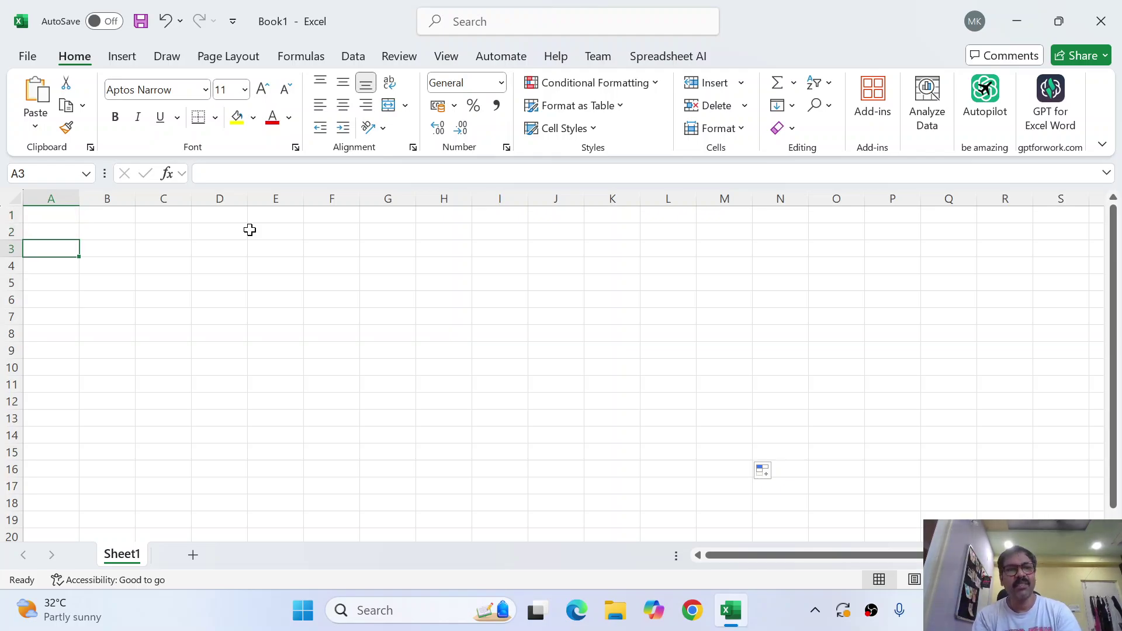
pyautogui.press('Right')
pyautogui.press('Right')
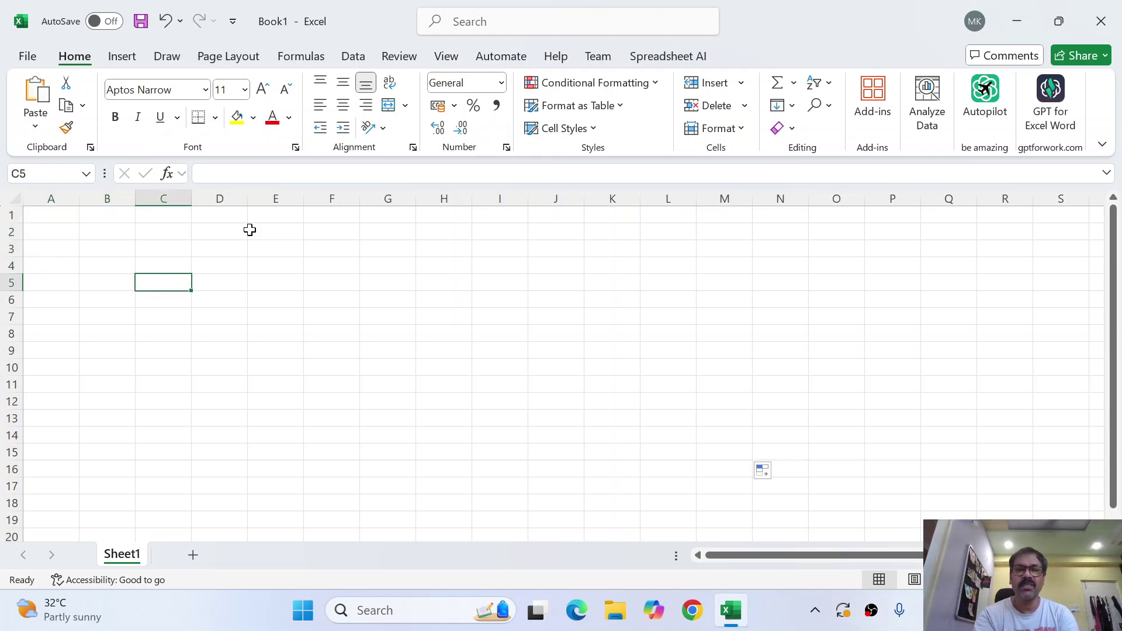
pyautogui.press('Home')
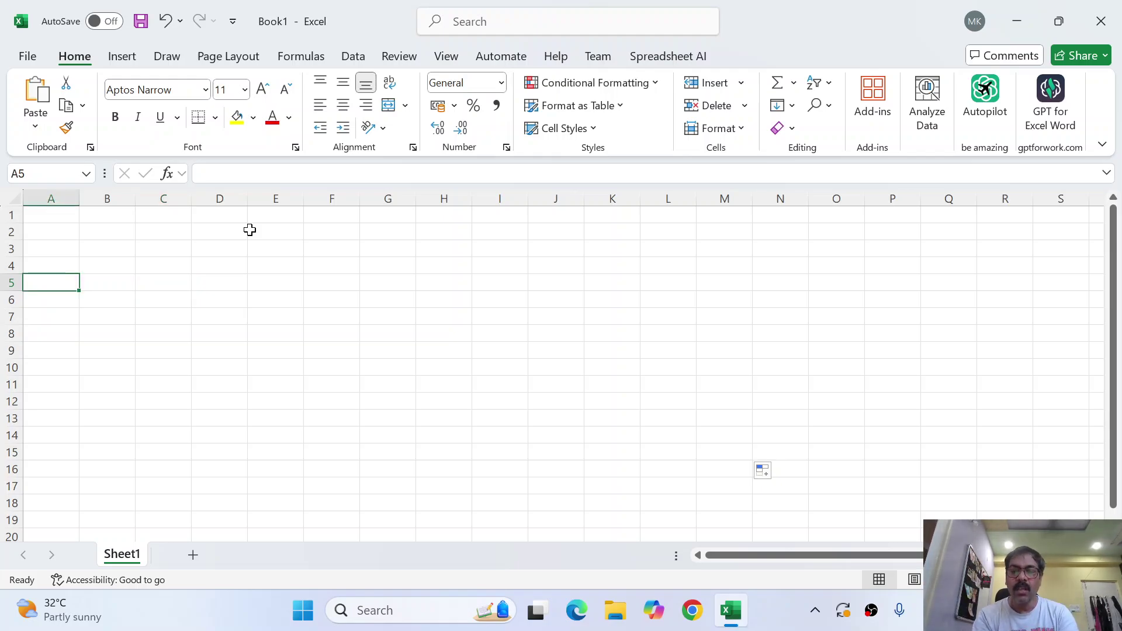
# Return to cell A1 and move the active cell through the grid to G6
pyautogui.hotkey('ctrl', 'Home')
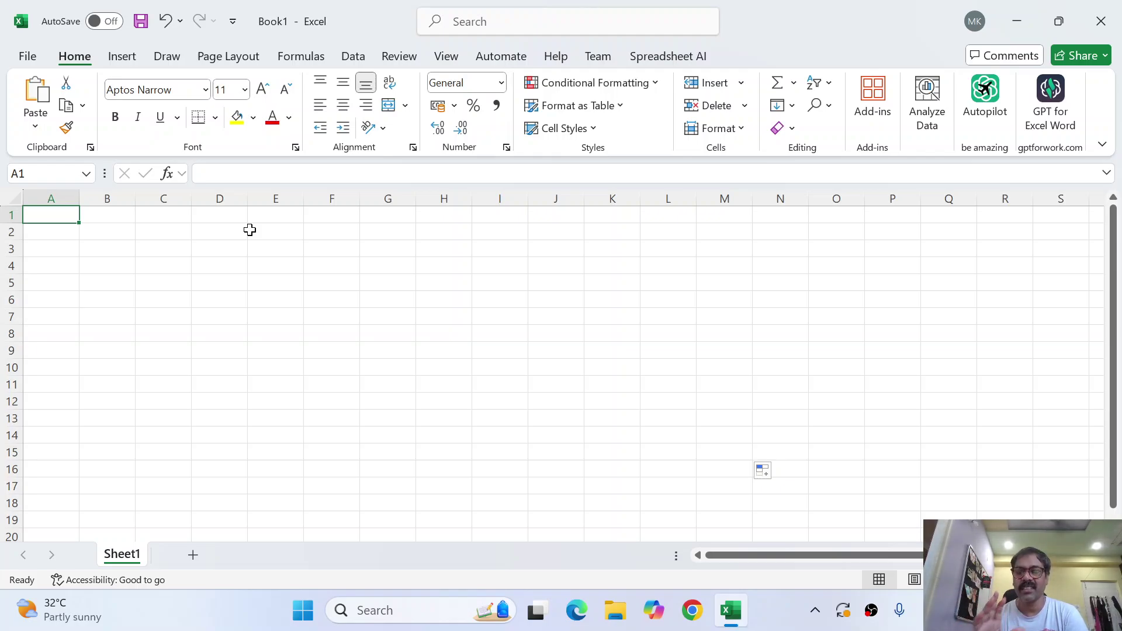
pyautogui.press('Down')
pyautogui.press('Down')
pyautogui.press('Down')
pyautogui.press('Right')
pyautogui.press('Right')
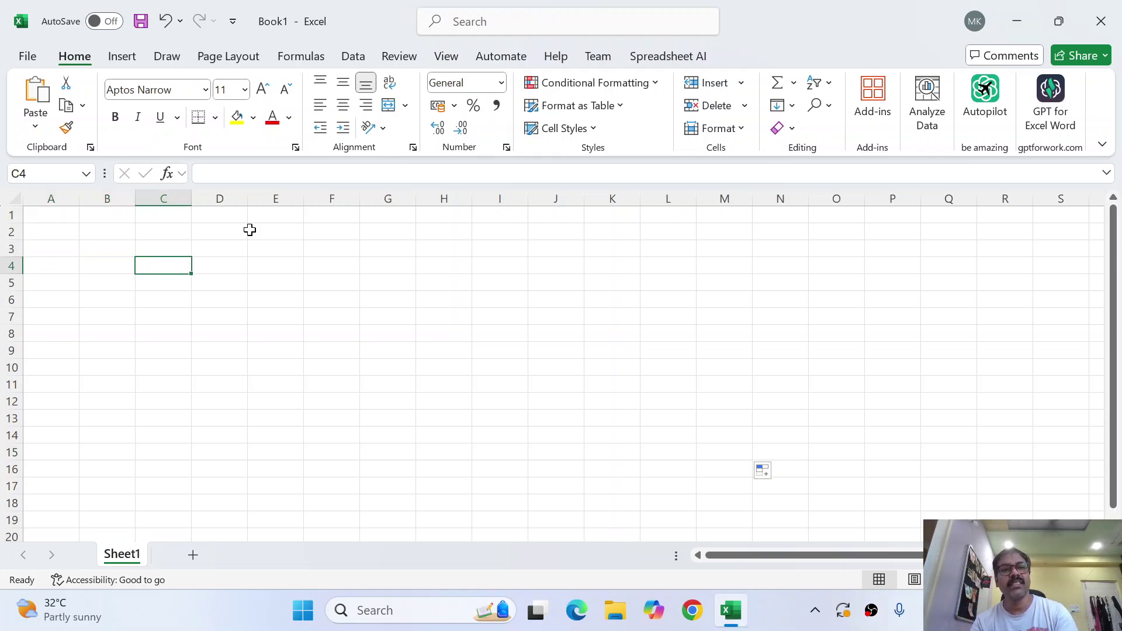
pyautogui.press('Right')
pyautogui.press('Right')
pyautogui.press('Right')
pyautogui.press('Right')
pyautogui.press('Down')
pyautogui.press('Down')
pyautogui.press('Down')
pyautogui.press('Up')
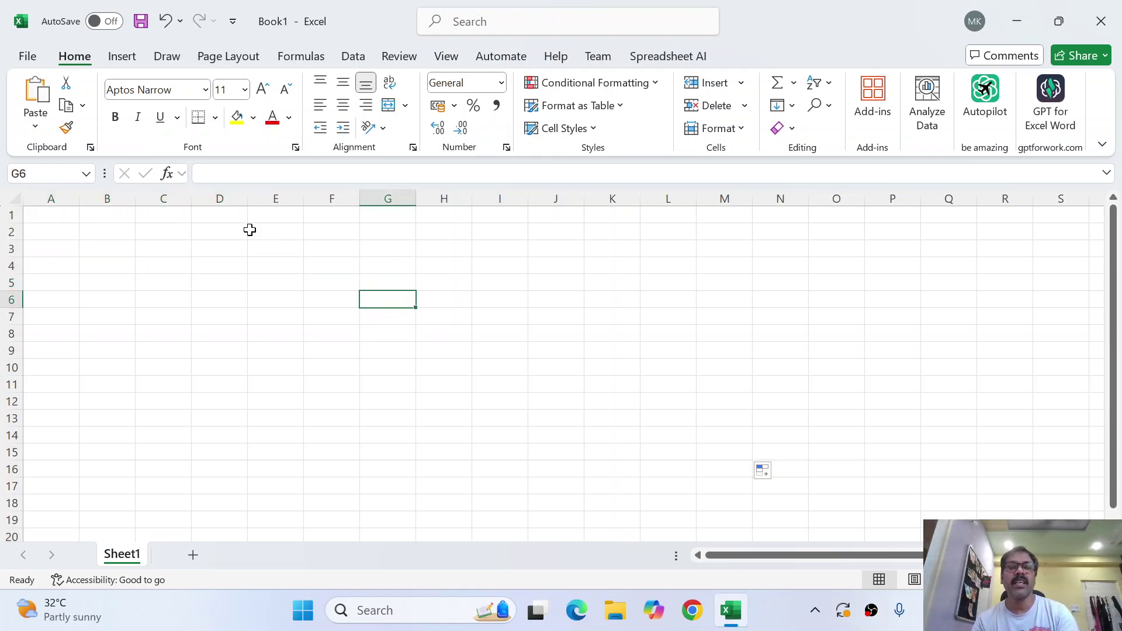
pyautogui.press('Down')
pyautogui.press('Down')
pyautogui.press('Up')
pyautogui.press('Up')
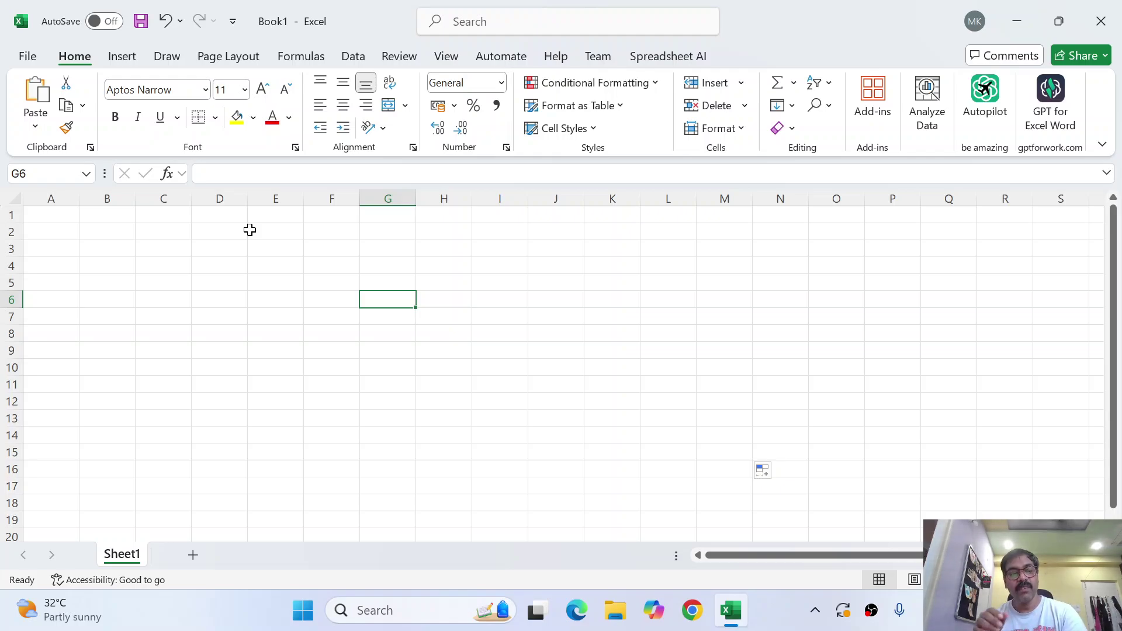
# Extend the selection from G6 up to G5 and down to G8, and collapse it to cell G5
pyautogui.hotkey('shift', 'Up')
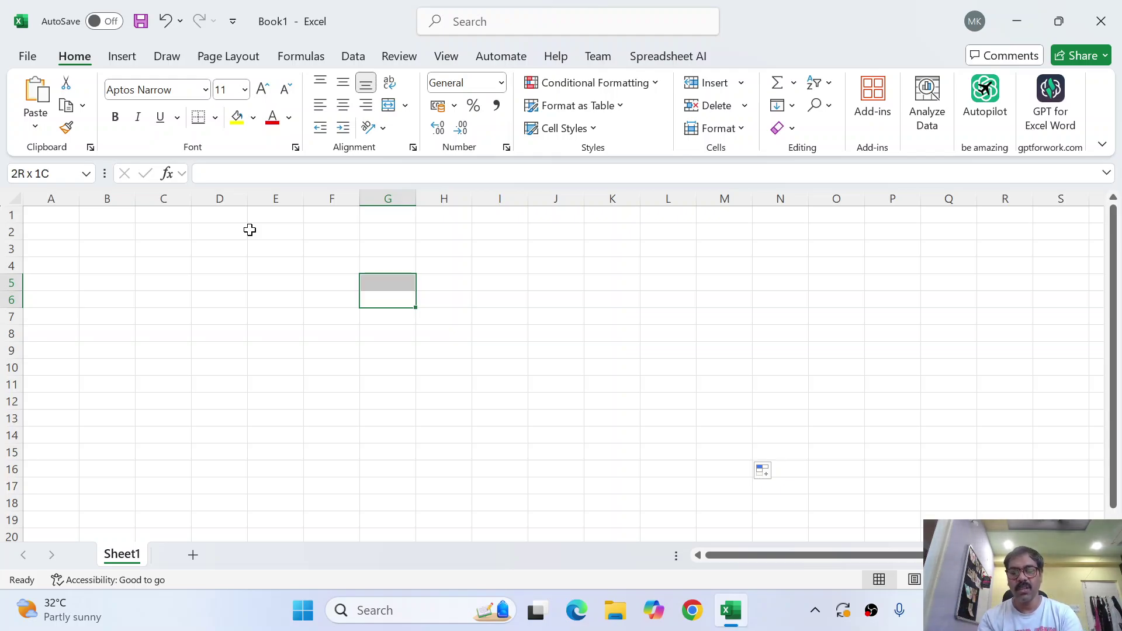
pyautogui.hotkey('shift', 'Down')
pyautogui.hotkey('shift', 'Down')
pyautogui.hotkey('shift', 'Down')
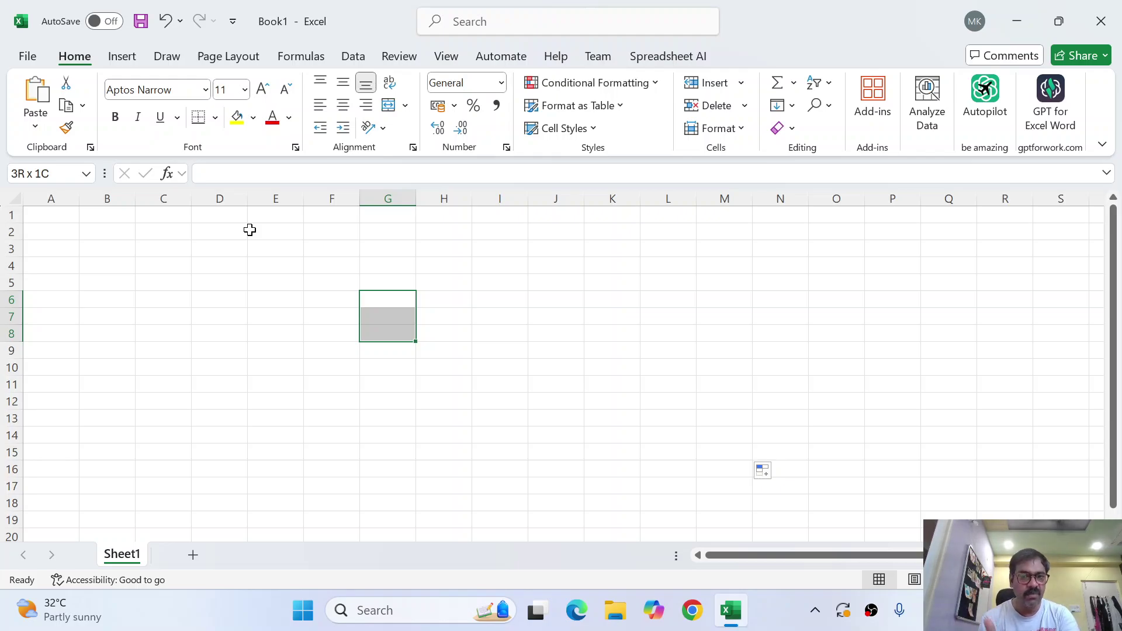
pyautogui.press('Up')
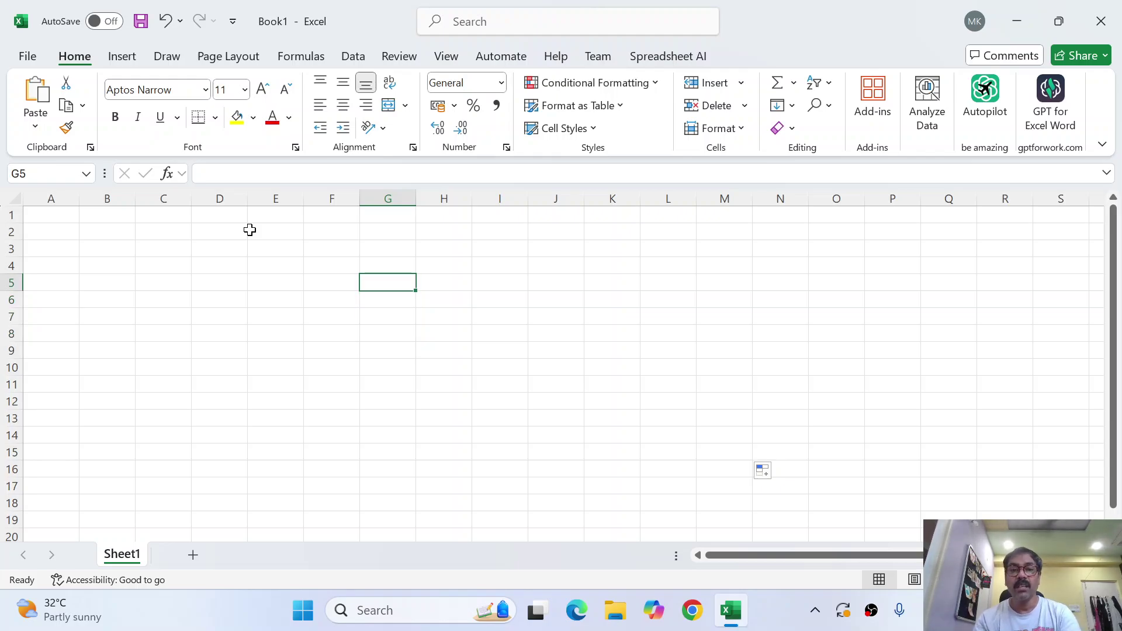
# Jump to the last row of column G and to the sheet's last used cell, returning to A1 each time
pyautogui.hotkey('ctrl', 'Down')
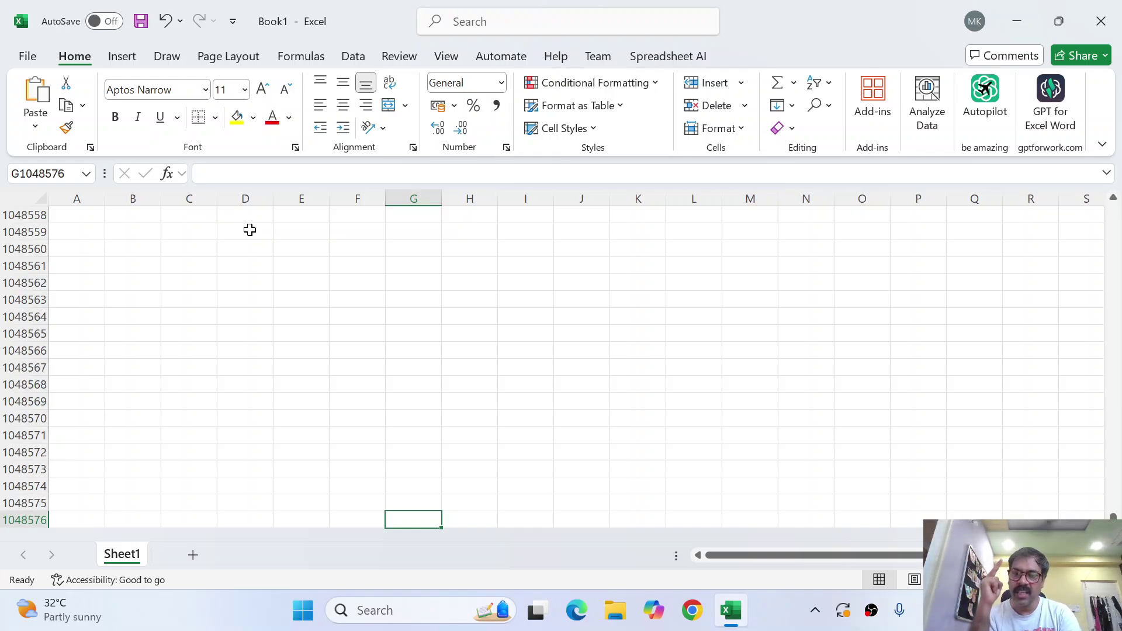
pyautogui.hotkey('ctrl', 'Home')
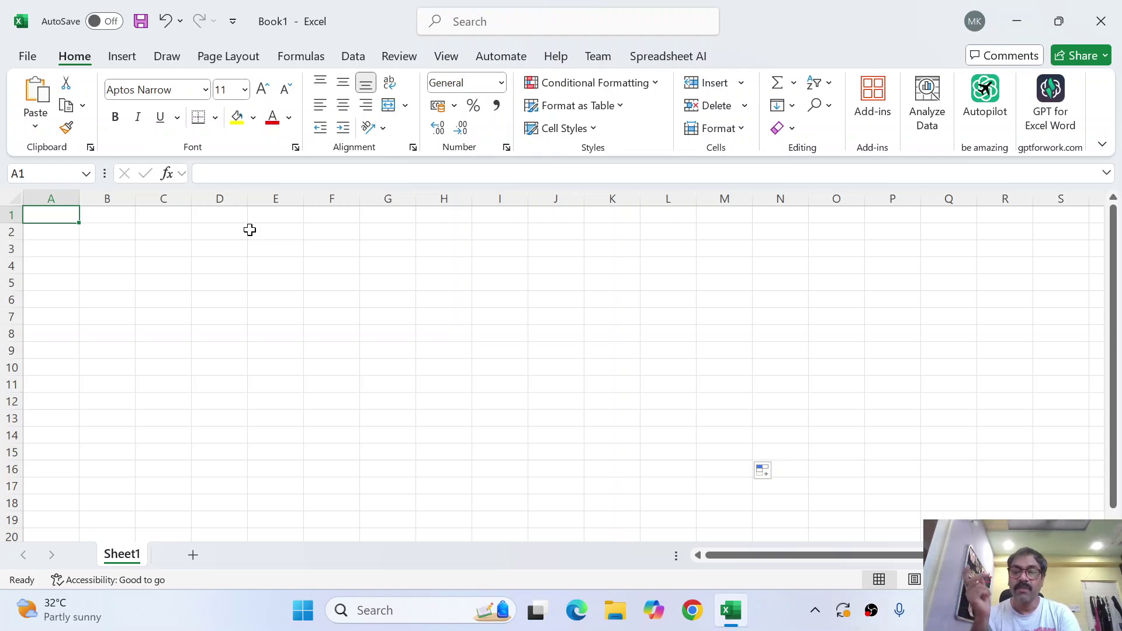
pyautogui.hotkey('ctrl', 'End')
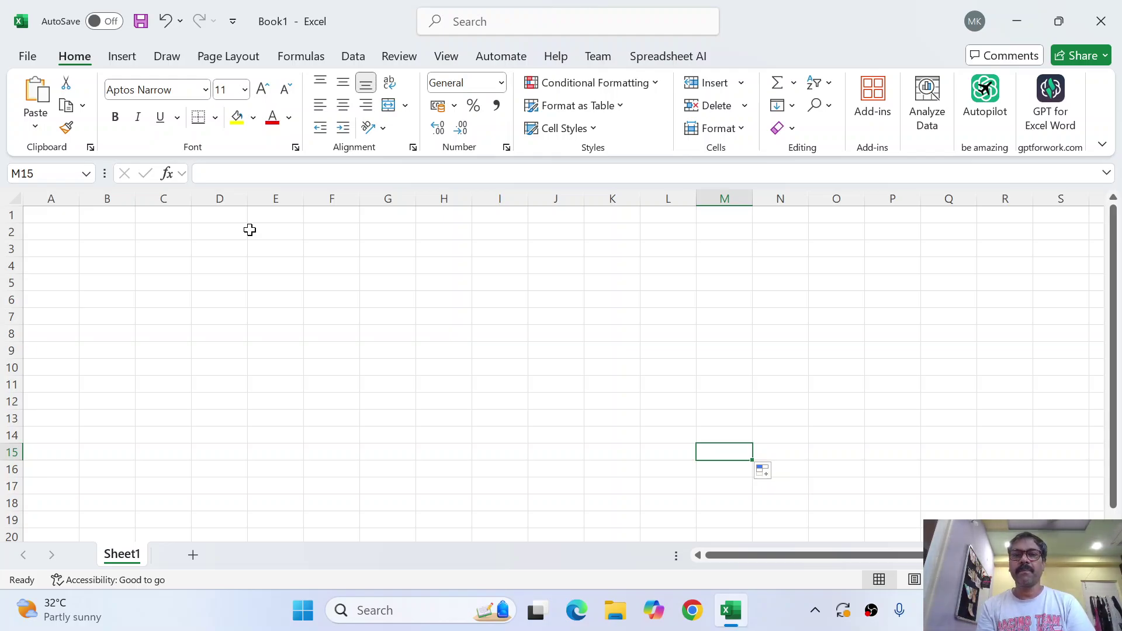
pyautogui.hotkey('ctrl', 'Home')
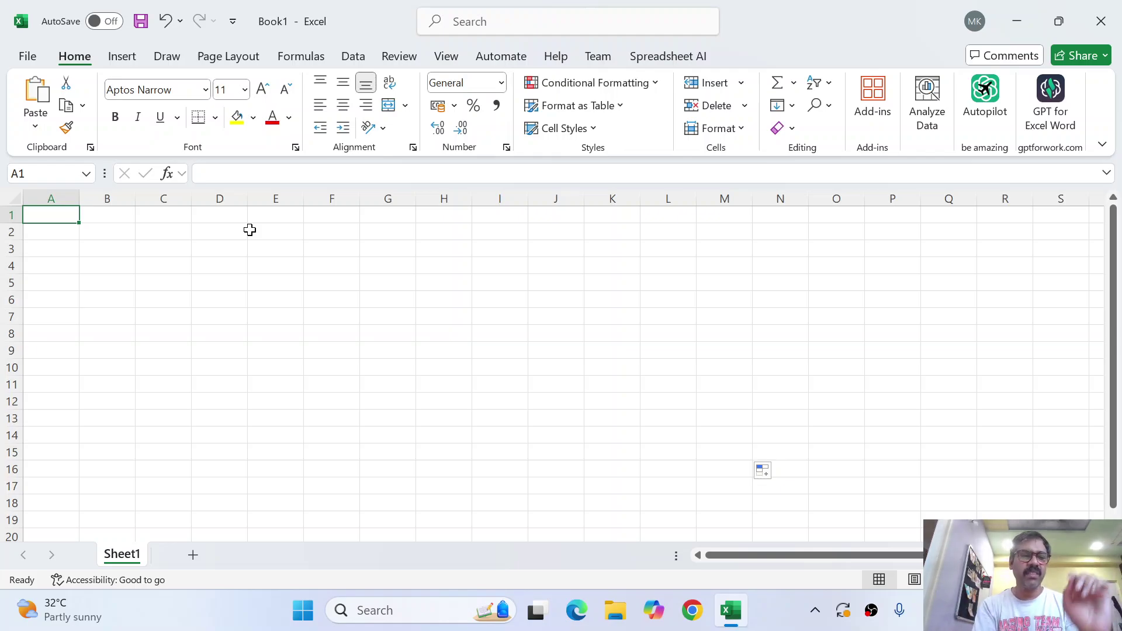
# Enter the text "mk" in cell A1, keeping that cell active
pyautogui.write('kam')
pyautogui.press('BackSpace')
pyautogui.press('BackSpace')
pyautogui.press('BackSpace')
pyautogui.press('BackSpace')
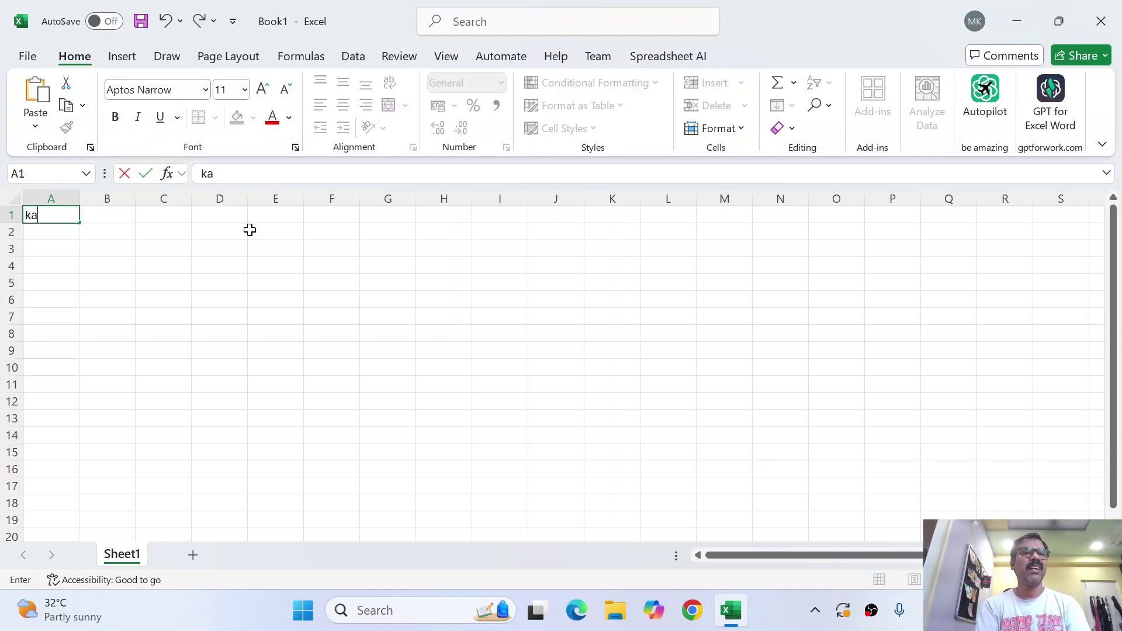
pyautogui.write('mk')
pyautogui.hotkey('ctrl', 'Return')
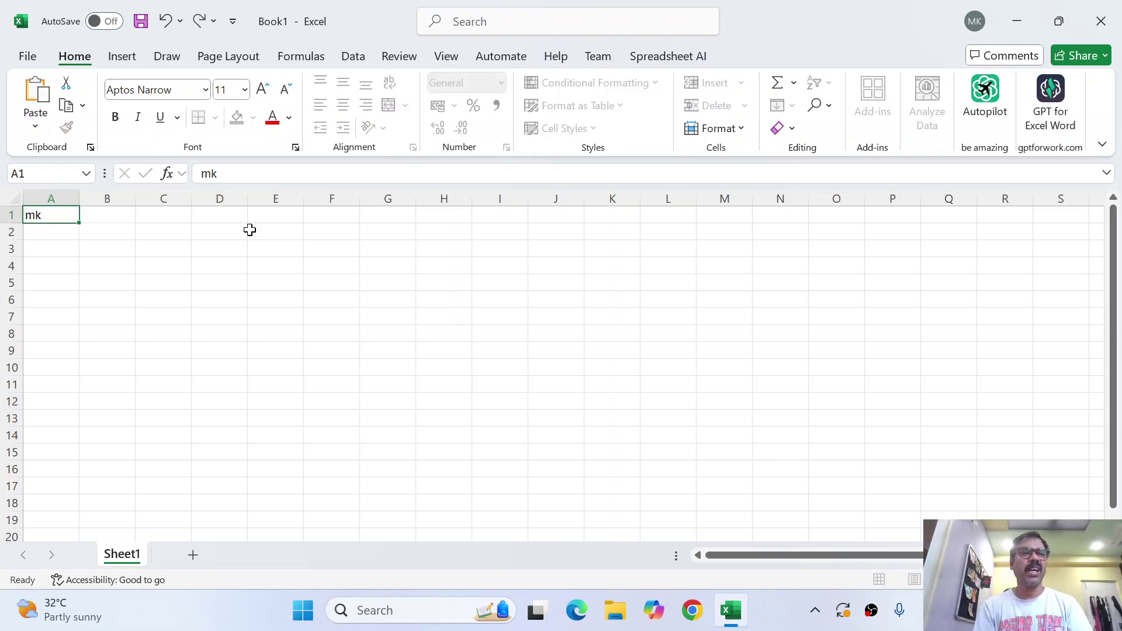
# Copy cell A1 and paste it into cell E1
pyautogui.press('pagedown')
pyautogui.press('pageup')
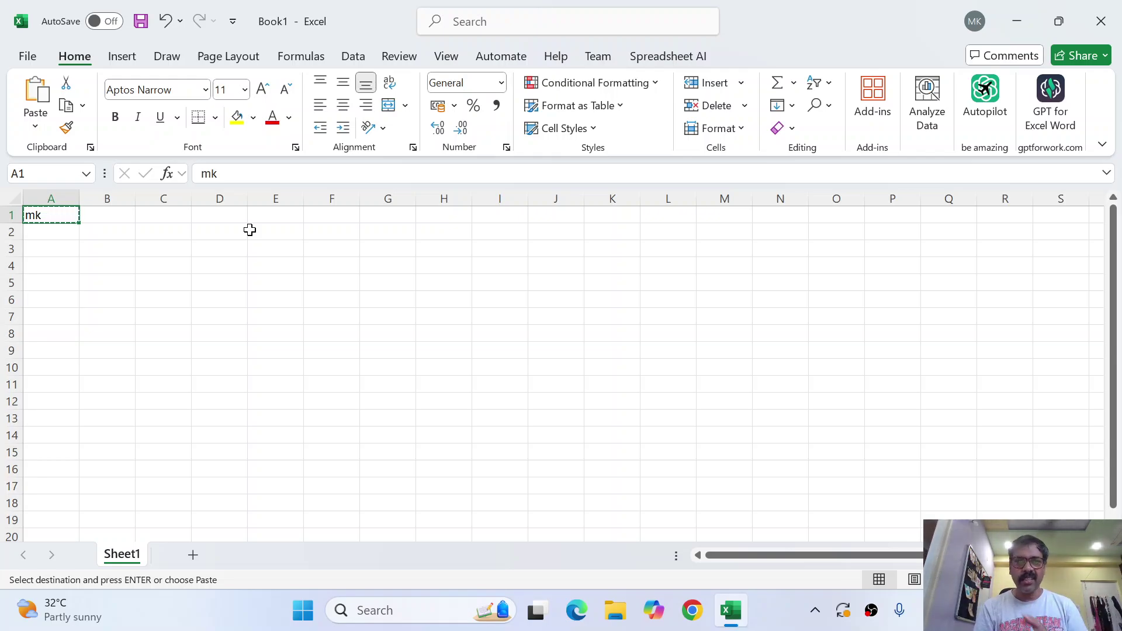
pyautogui.press('Right')
pyautogui.press('Right')
pyautogui.press('Right')
pyautogui.press('Right')
pyautogui.press('Right')
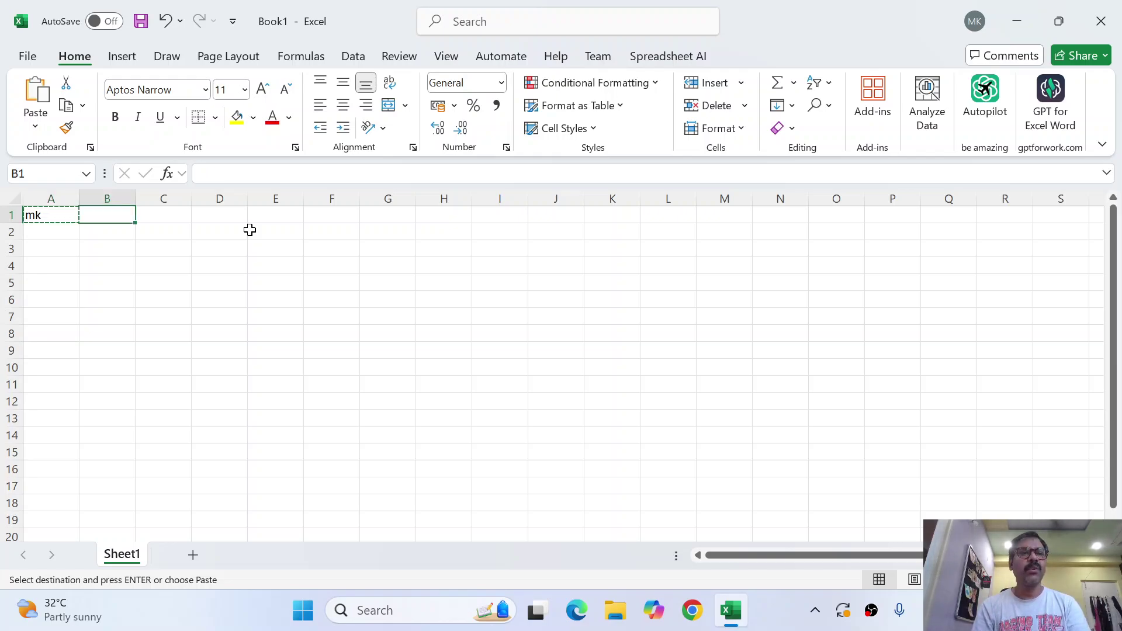
pyautogui.press('Left')
pyautogui.press('Left')
pyautogui.press('Right')
pyautogui.press('Right')
pyautogui.press('Right')
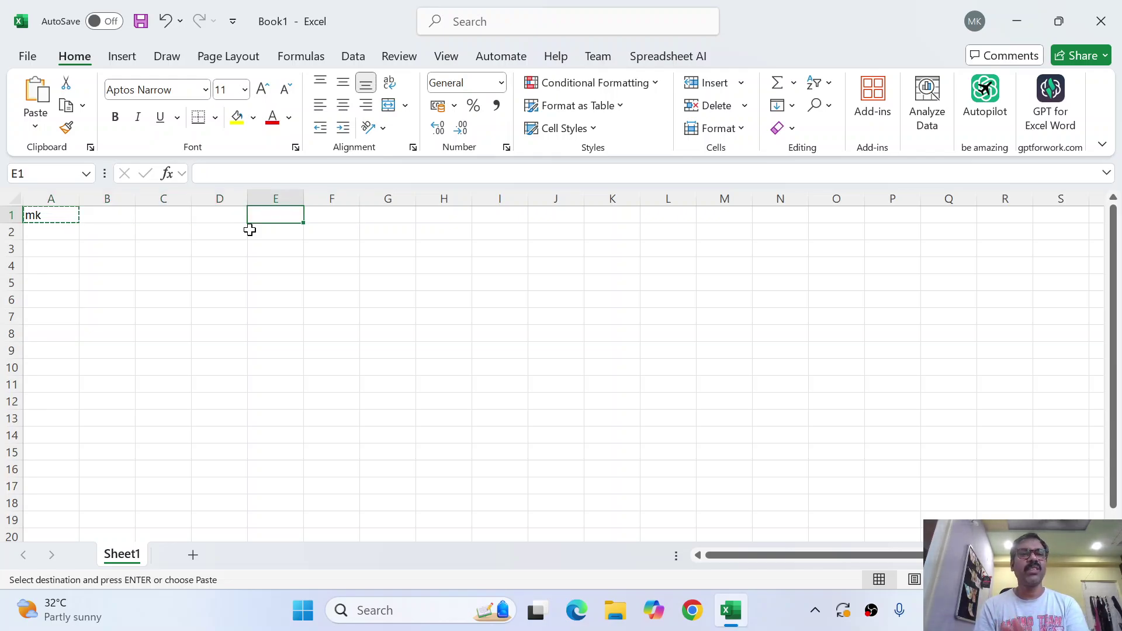
pyautogui.press('Left')
pyautogui.press('Left')
pyautogui.press('Left')
pyautogui.press('Down')
pyautogui.press('Down')
pyautogui.press('Up')
pyautogui.press('Up')
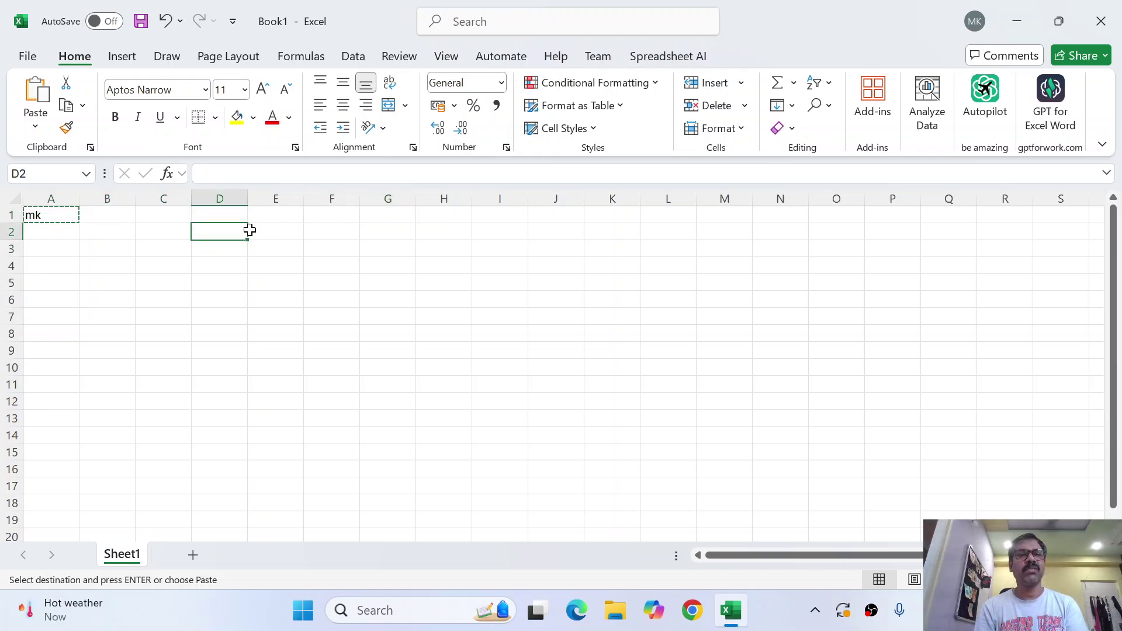
pyautogui.press('Left')
pyautogui.press('Left')
pyautogui.press('Right')
pyautogui.press('Right')
pyautogui.press('Right')
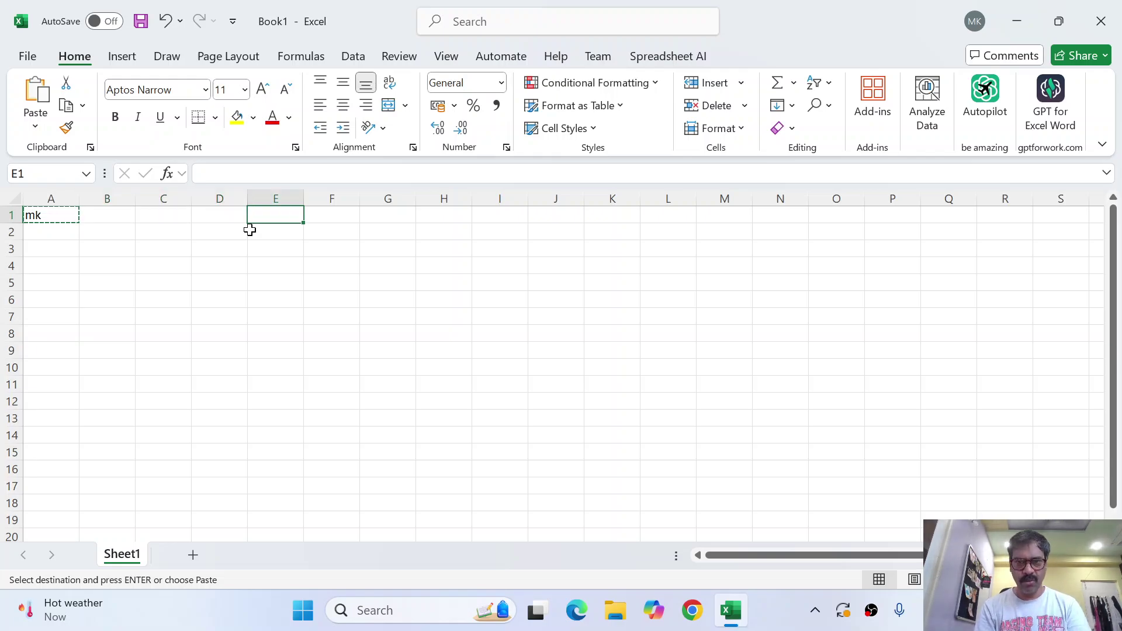
pyautogui.write('mk')
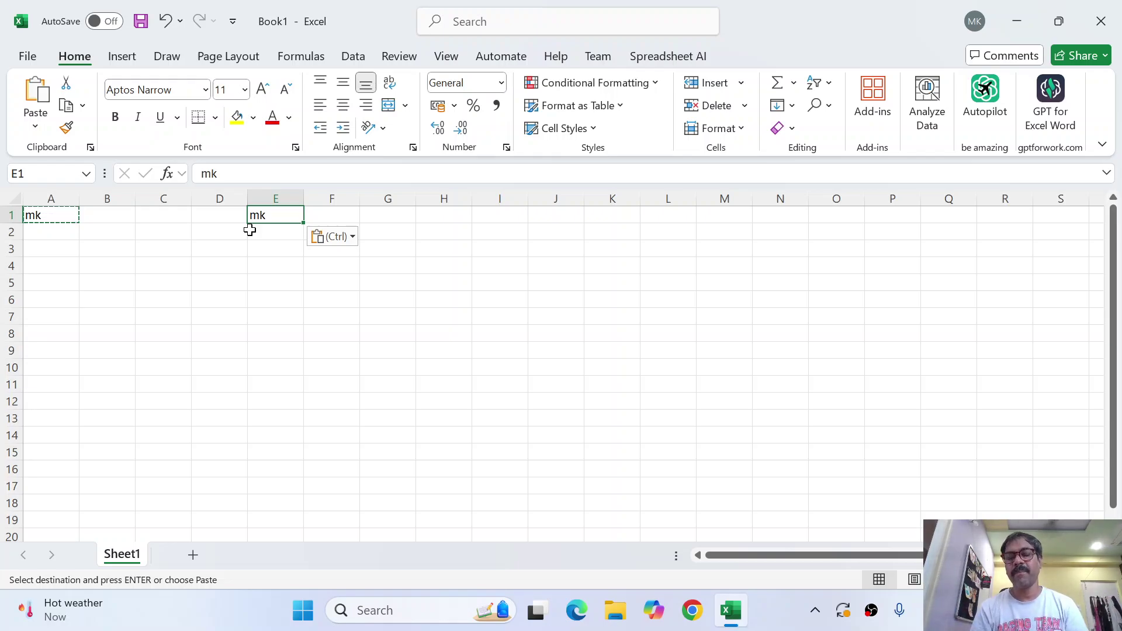
# Extend the selection from E1 down to E10, and collapse it back to E1
pyautogui.hotkey('shift', 'Down')
pyautogui.hotkey('shift', 'Down')
pyautogui.hotkey('shift', 'Down')
pyautogui.hotkey('shift', 'Down')
pyautogui.hotkey('shift', 'Down')
pyautogui.hotkey('shift', 'Down')
pyautogui.hotkey('shift', 'Down')
pyautogui.hotkey('shift', 'Down')
pyautogui.hotkey('shift', 'Down')
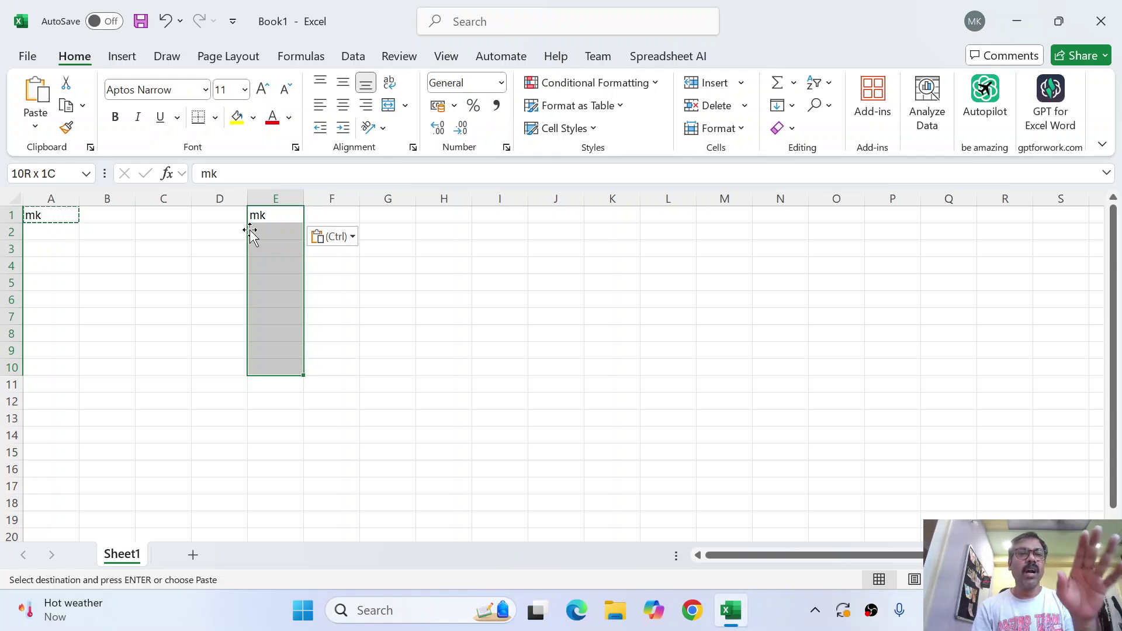
pyautogui.click(251, 230)
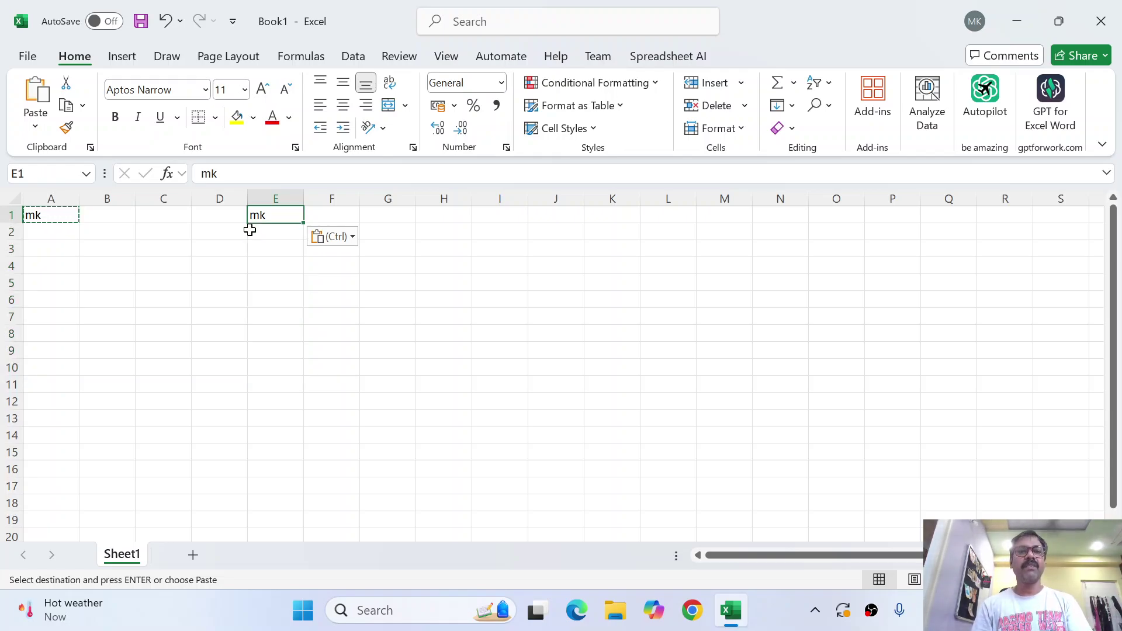
# Select the range E1:E5 starting from cell E1
pyautogui.moveTo(250, 229); pyautogui.dragTo(250, 231)
pyautogui.hotkey('shift', 'Down')
pyautogui.hotkey('shift', 'Down')
pyautogui.hotkey('shift', 'Down')
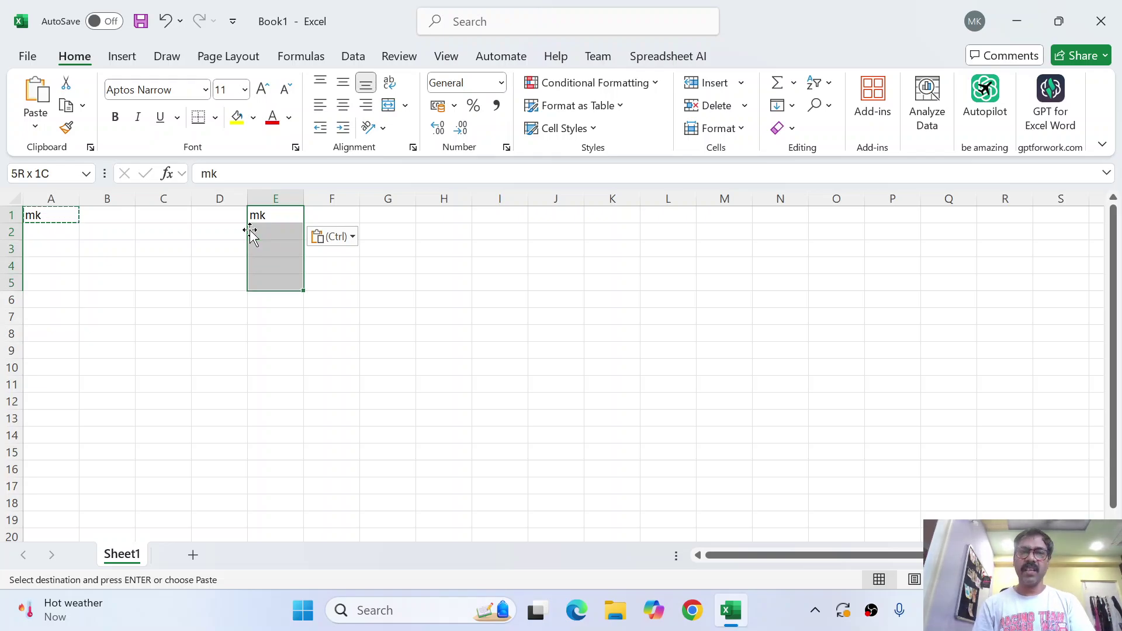
# Paste the copied "mk" into every cell of the selected range E1:E5, and make C1 the active cell
pyautogui.write('mk mk mk mk')
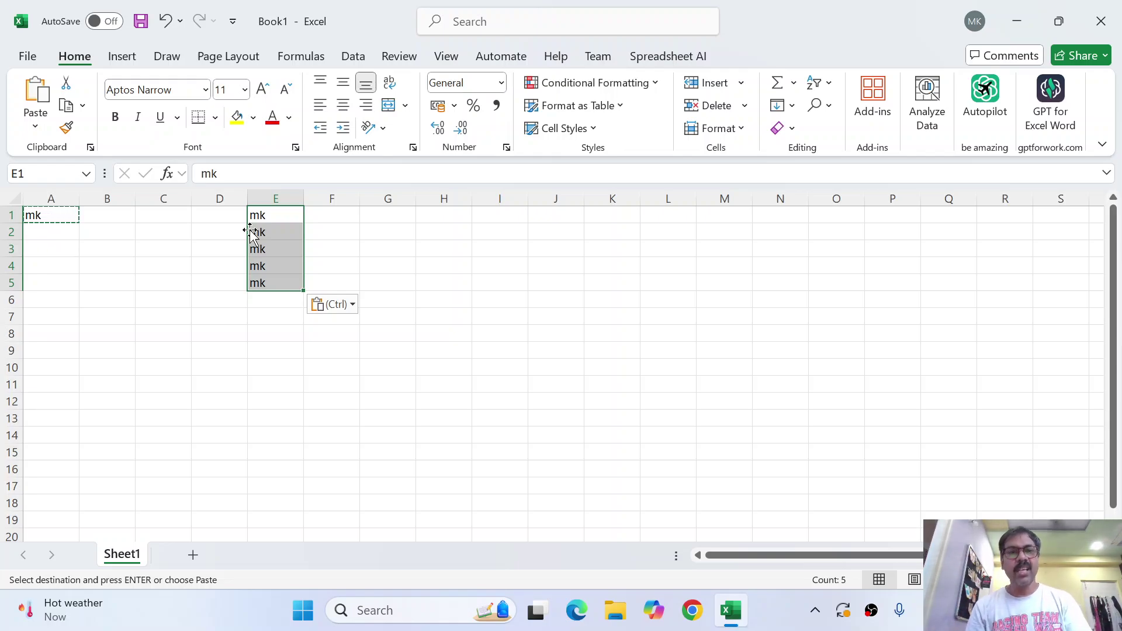
pyautogui.press('Left')
pyautogui.press('Left')
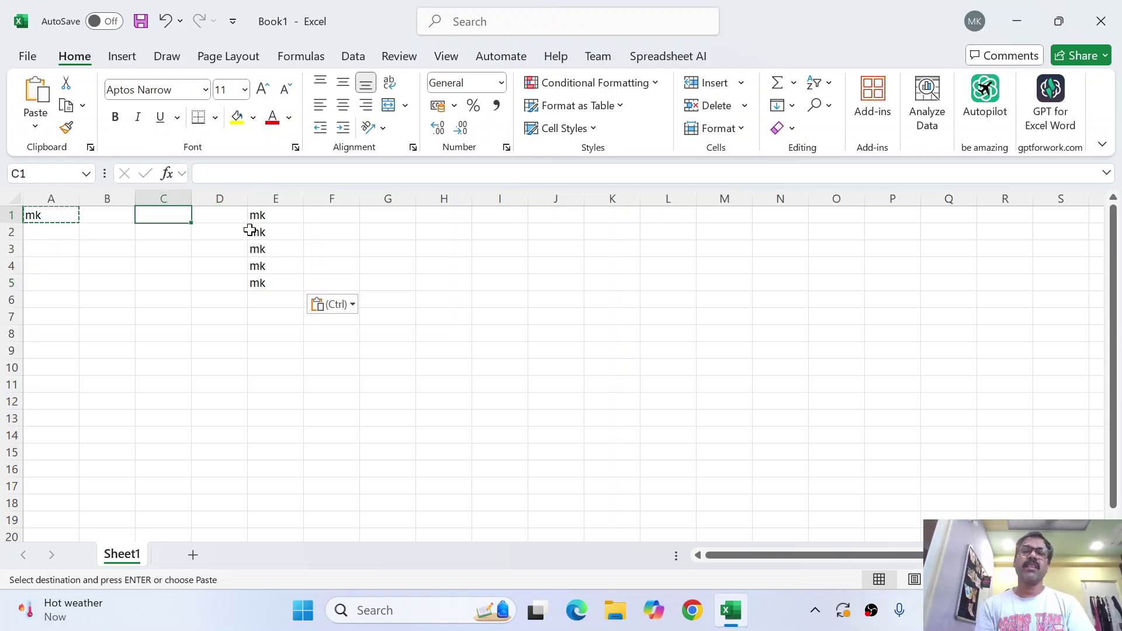
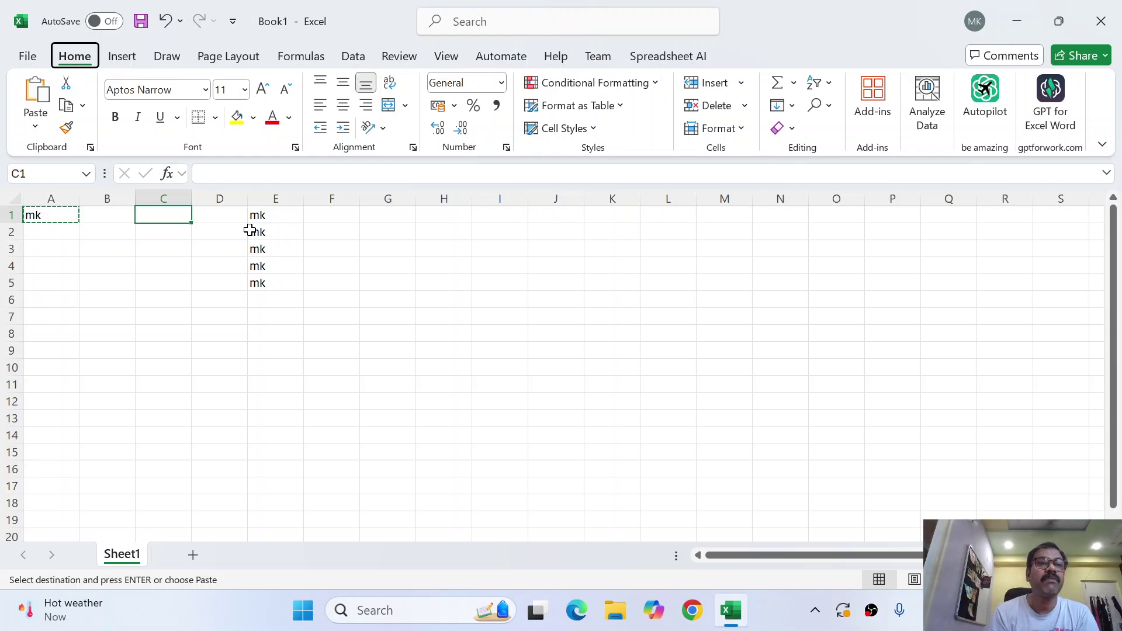
# Bring up the Save As page for the workbook, and return to the worksheet without saving
pyautogui.press('f')
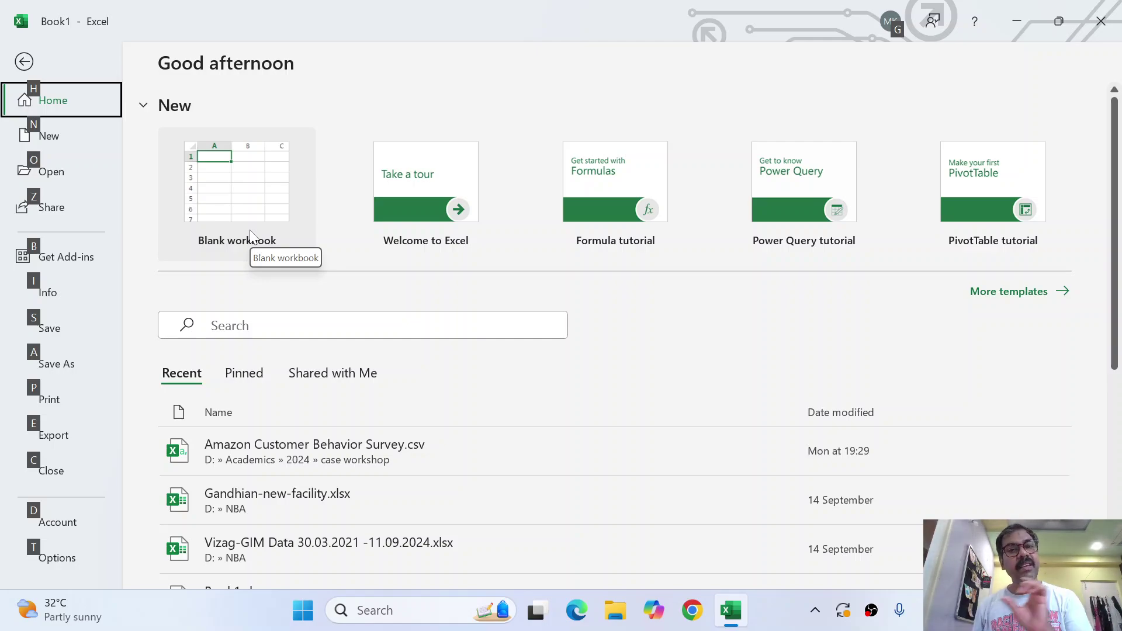
pyautogui.press('s')
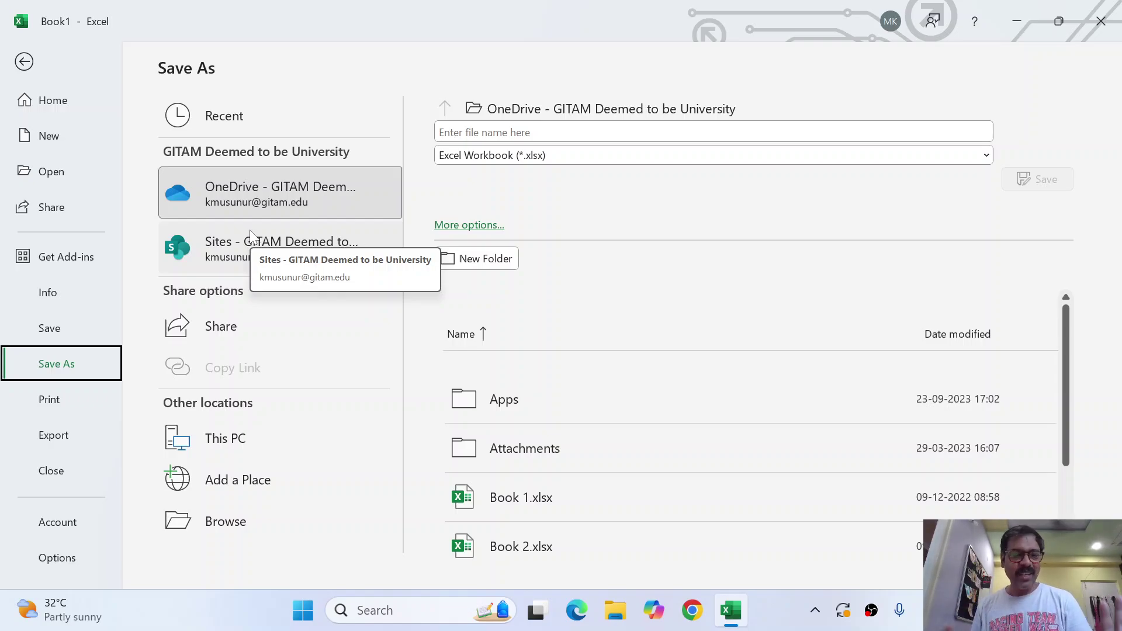
pyautogui.press('Escape')
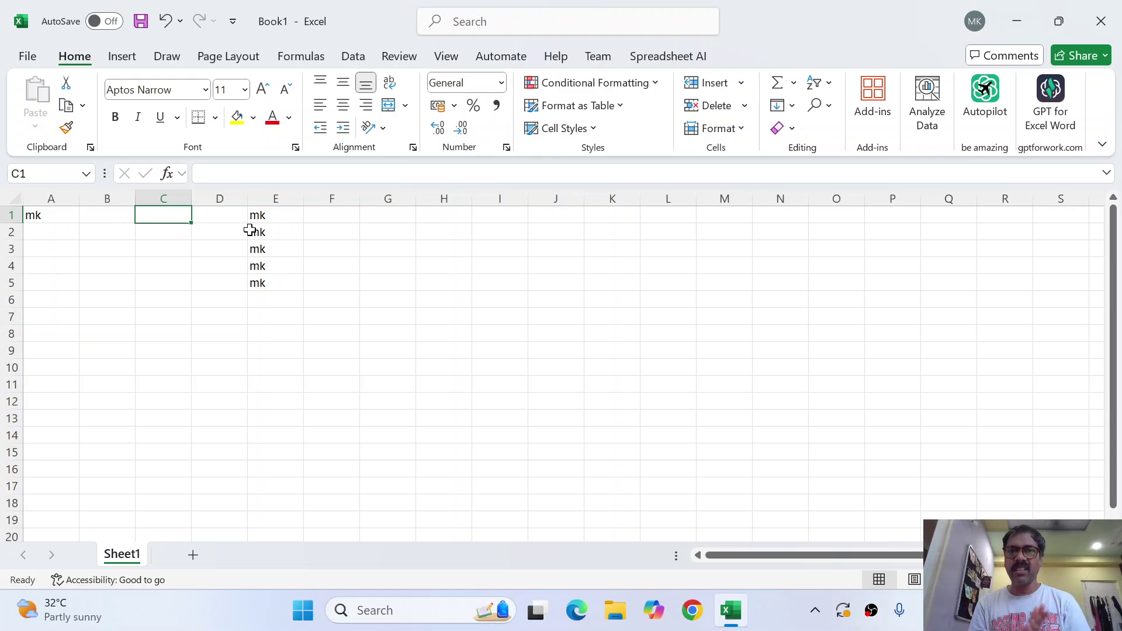
# Set the font of cell C1 to Times New Roman and try a font size of 12
pyautogui.press('alt')
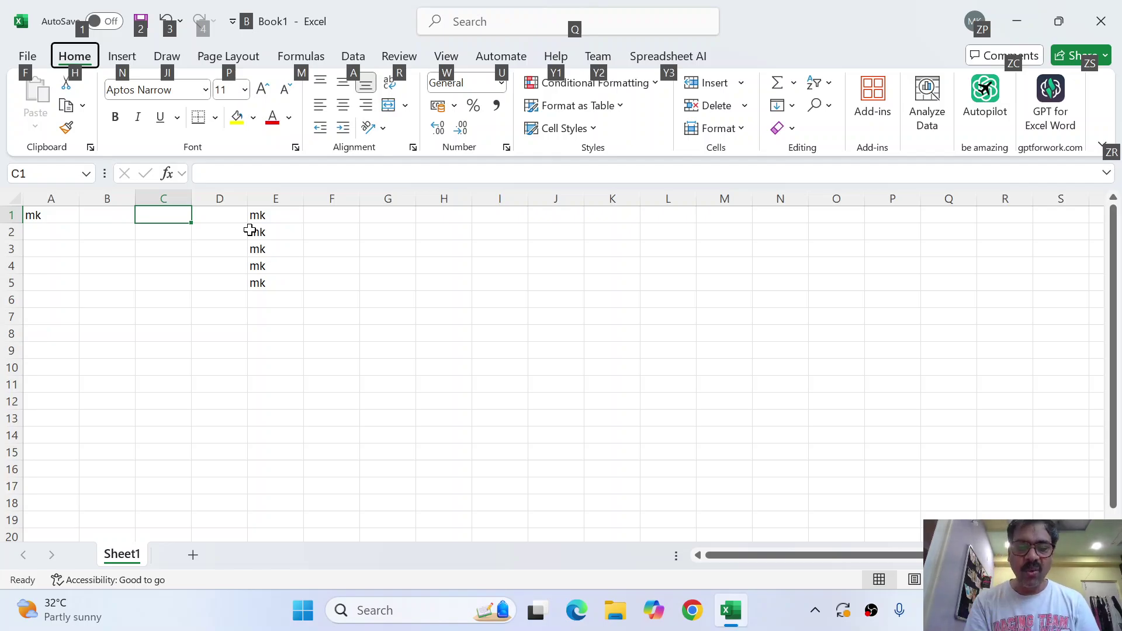
pyautogui.press('h')
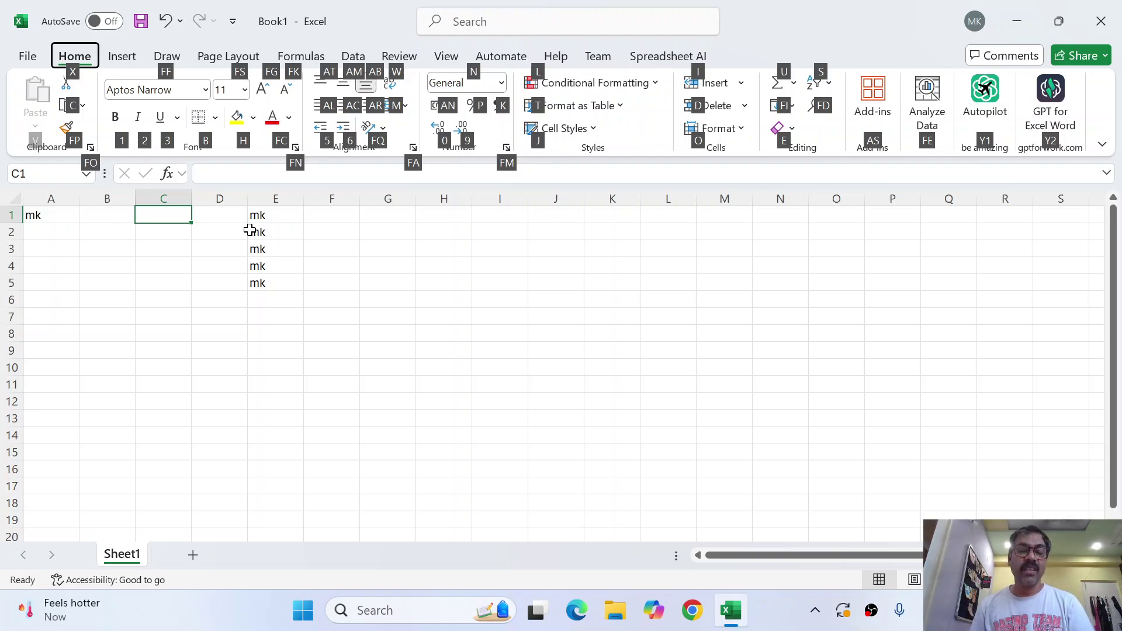
pyautogui.press('f')
pyautogui.press('f')
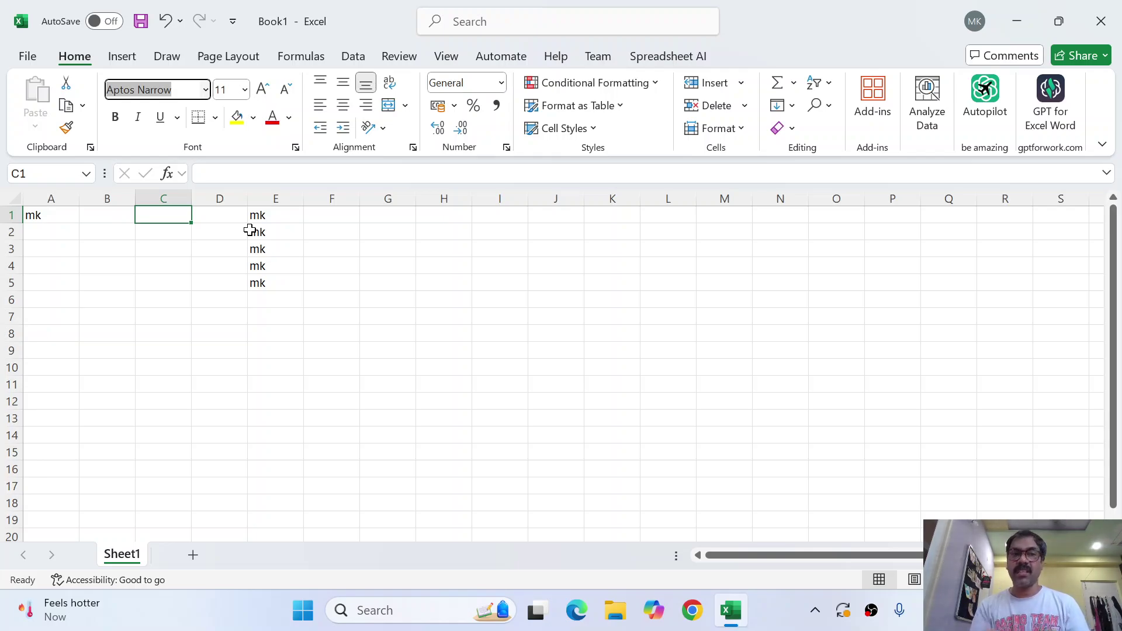
pyautogui.write('Times New Roman')
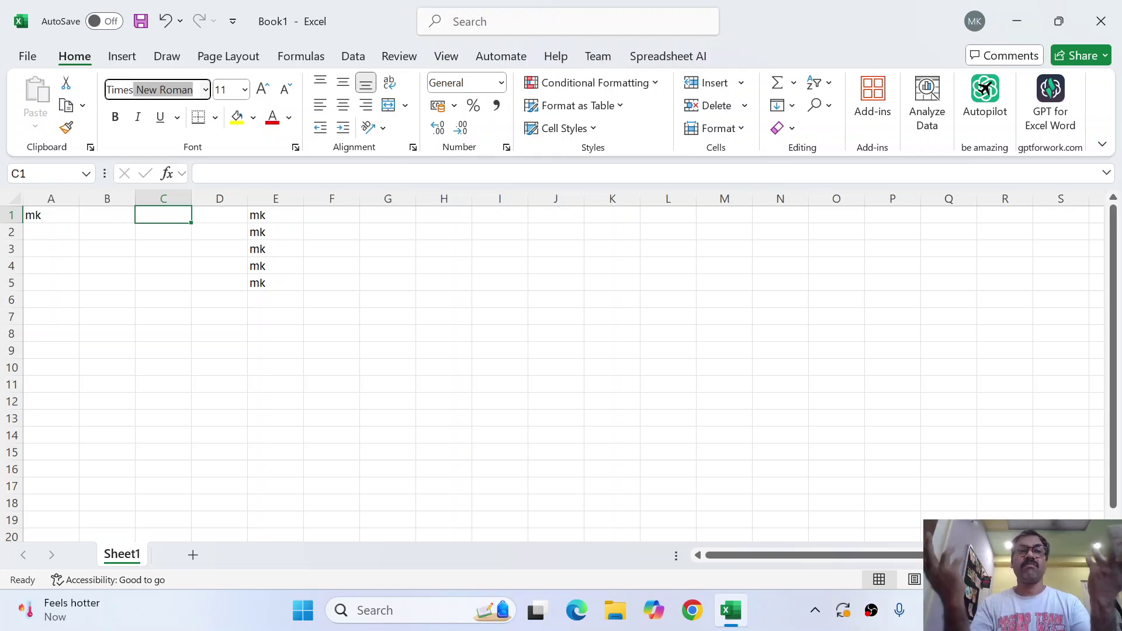
pyautogui.press('Tab')
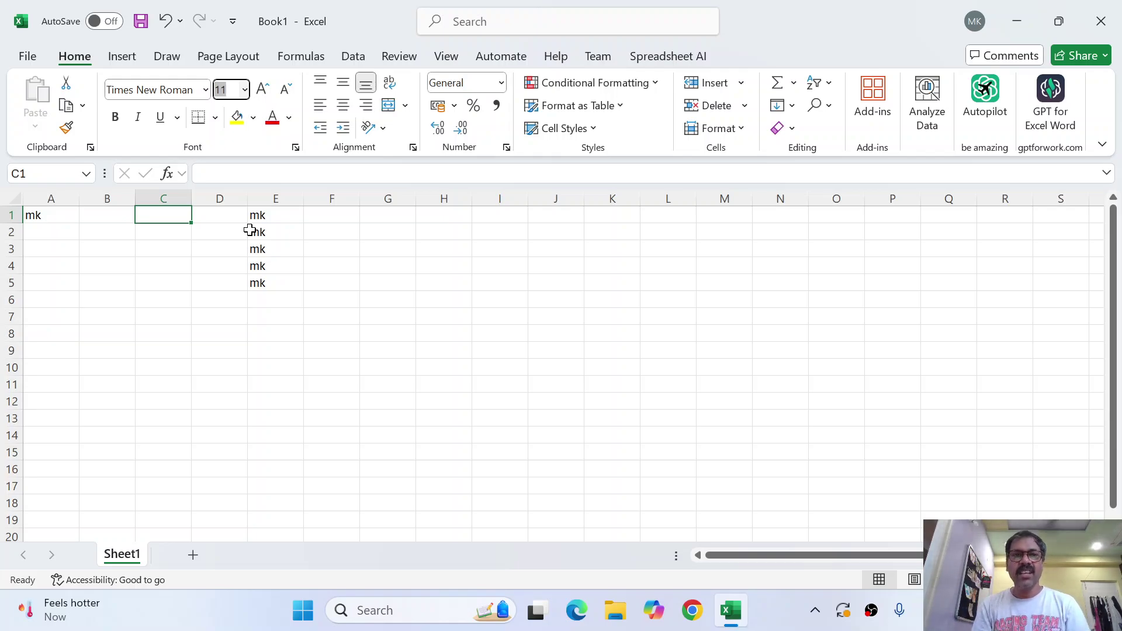
pyautogui.write('12')
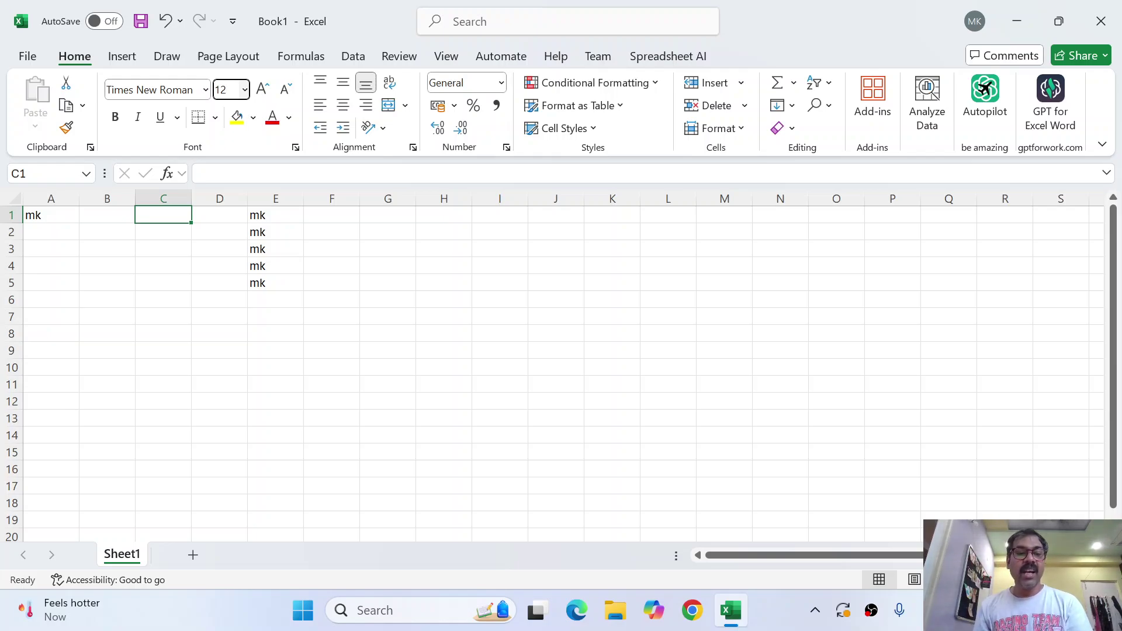
pyautogui.press('Escape')
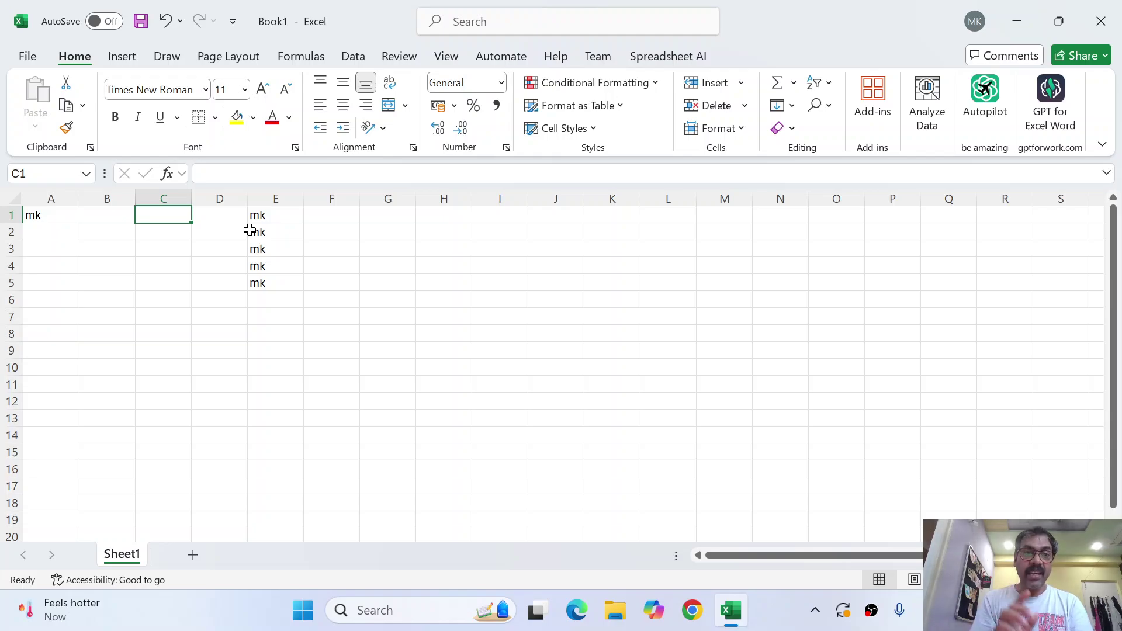
# Bring up the Create Table dialog for cell C1, and dismiss it without creating a table
pyautogui.press('alt')
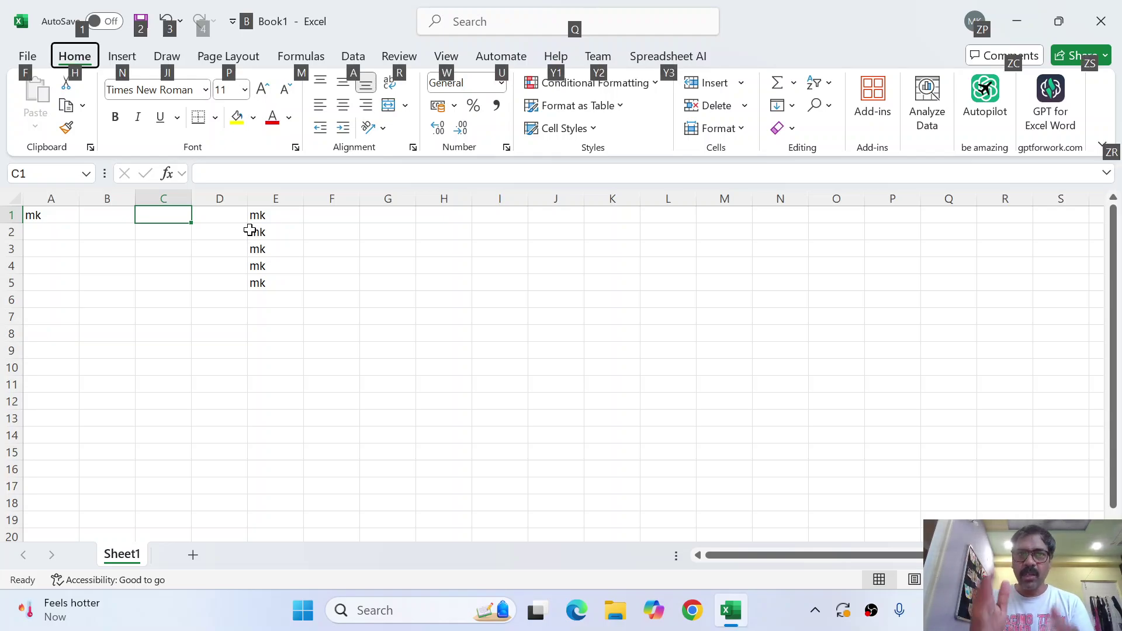
pyautogui.press('n')
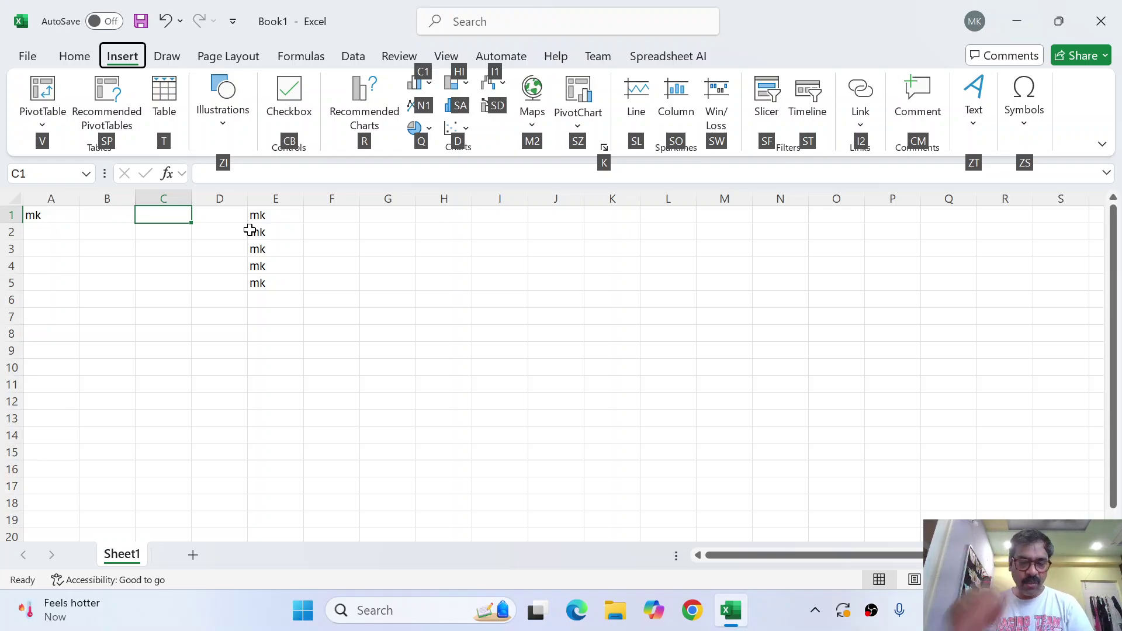
pyautogui.press('t')
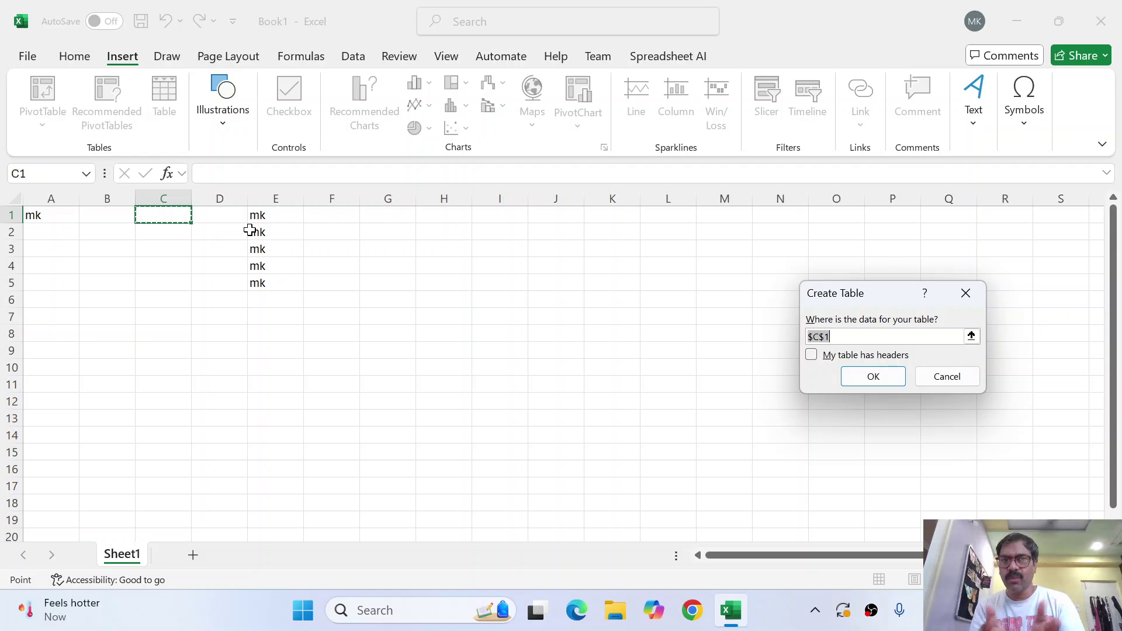
pyautogui.press('Escape')
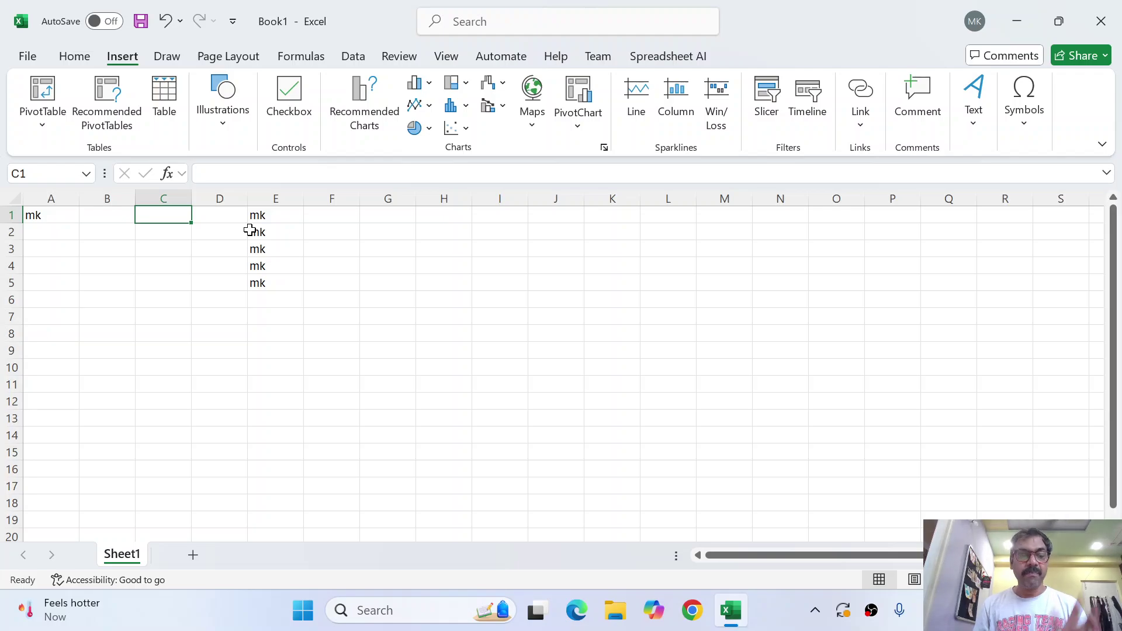
# Display the Data commands together with their access key hints
pyautogui.press('alt')
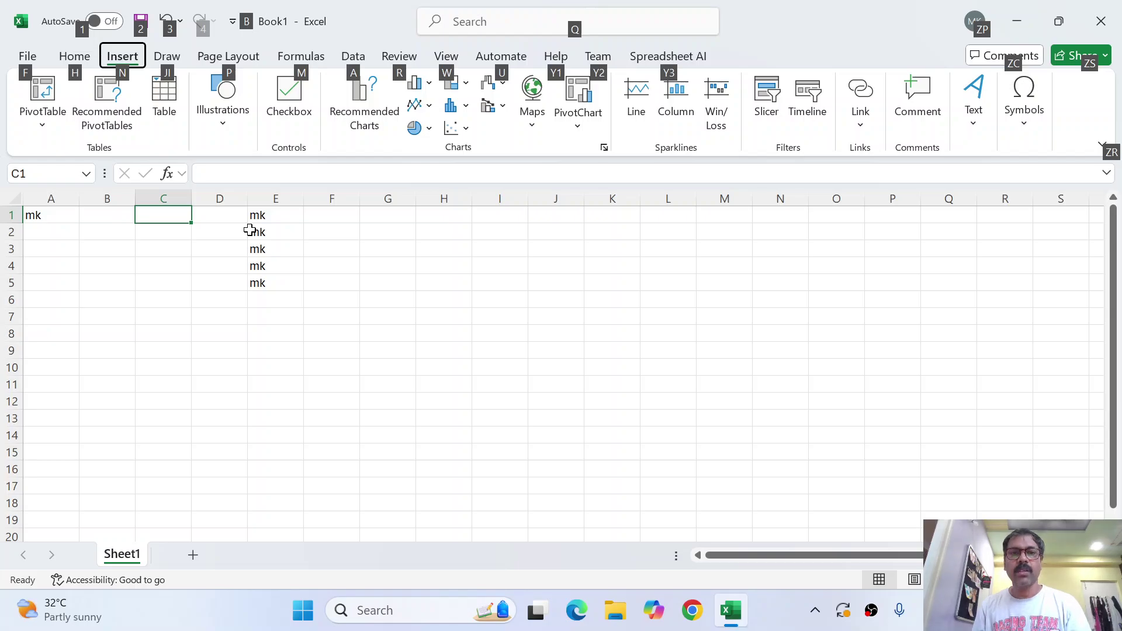
pyautogui.hotkey('alt', 'a')
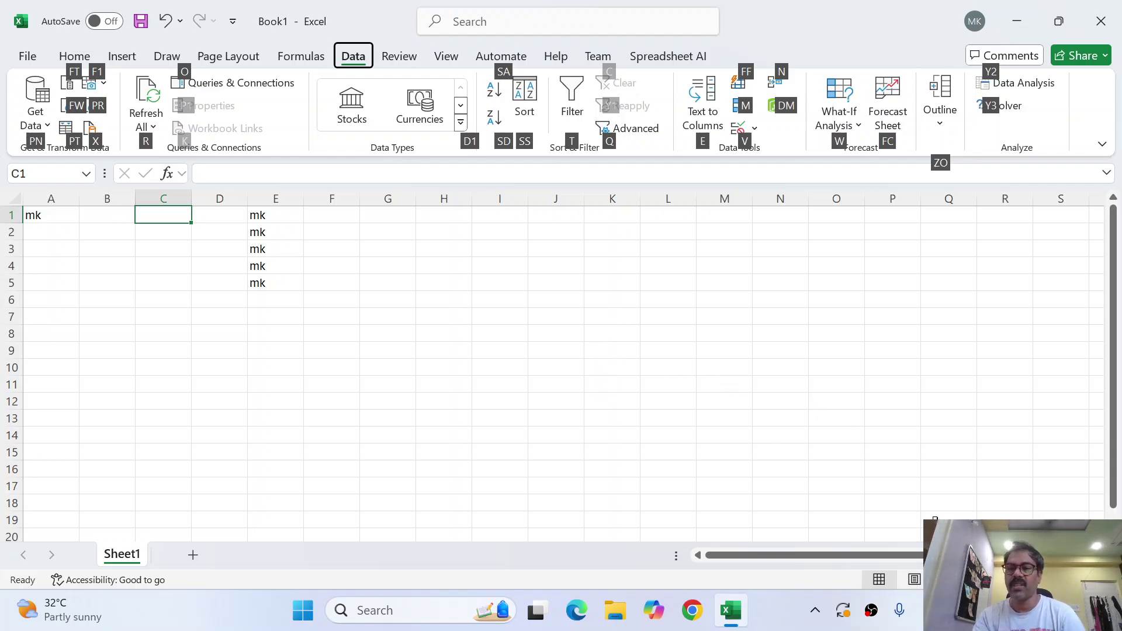
# View the sheet in Page Layout and Page Break Preview, and return it to Normal view
pyautogui.click(914, 579)
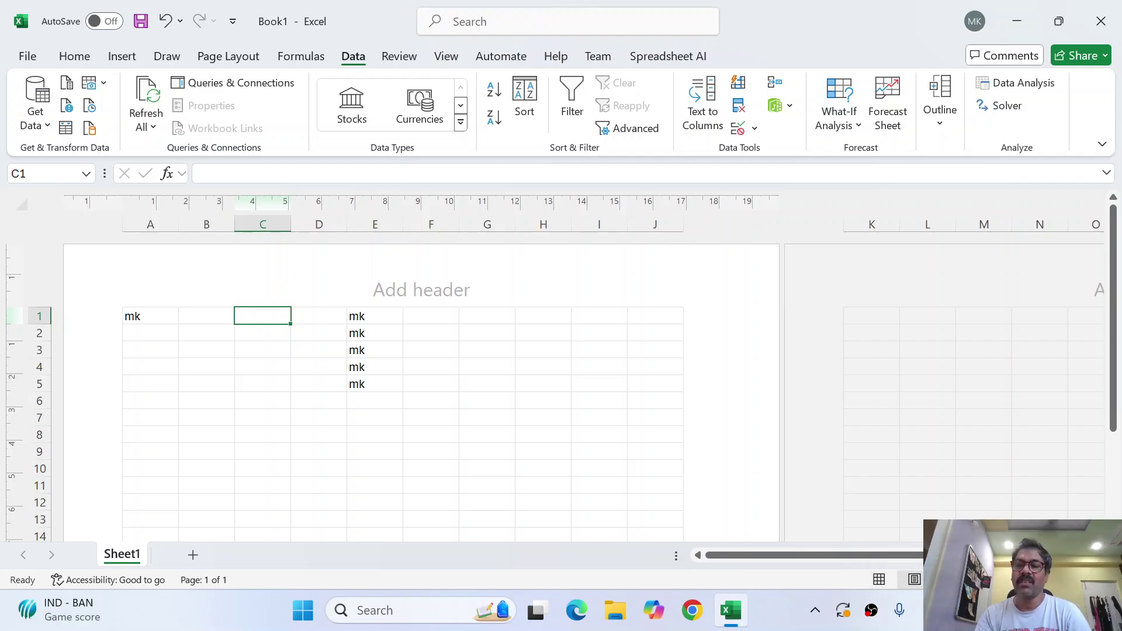
pyautogui.click(950, 579)
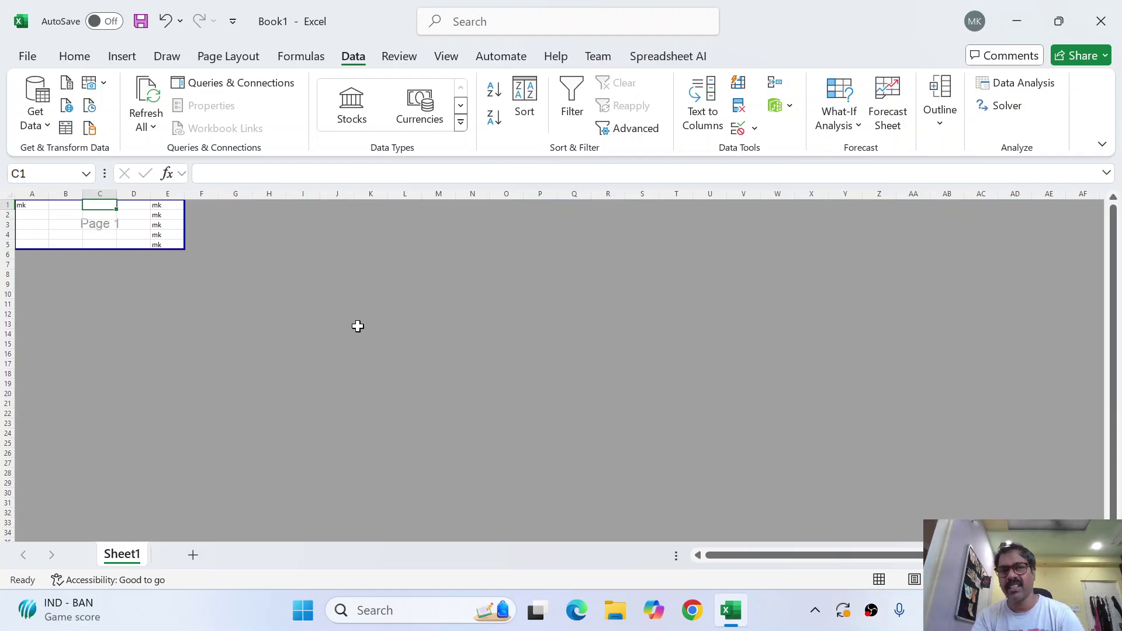
pyautogui.click(879, 579)
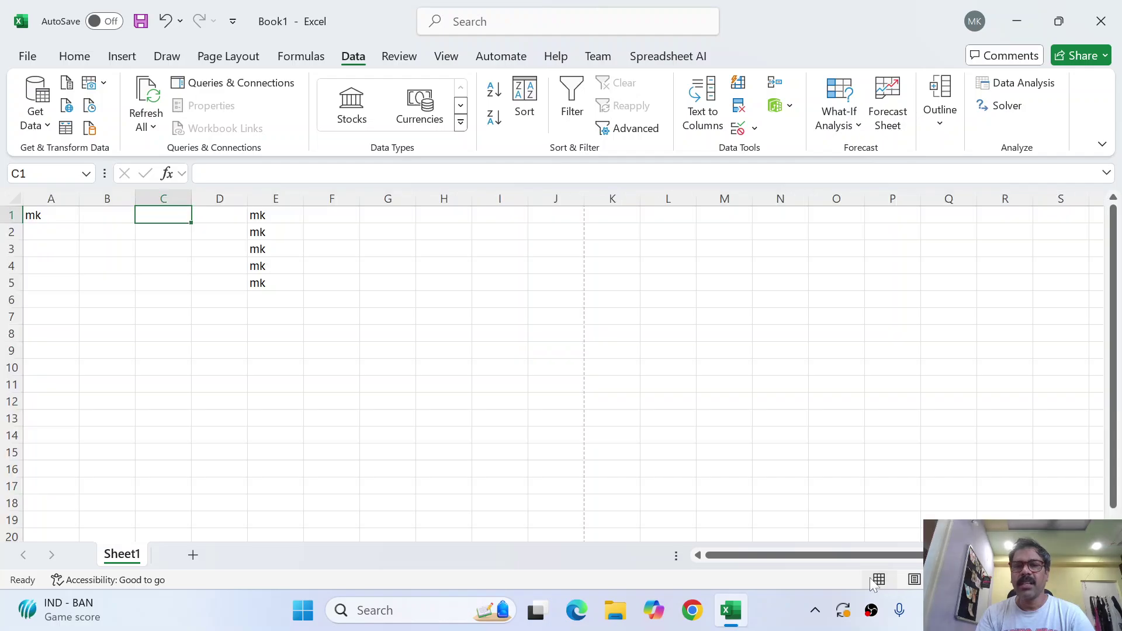